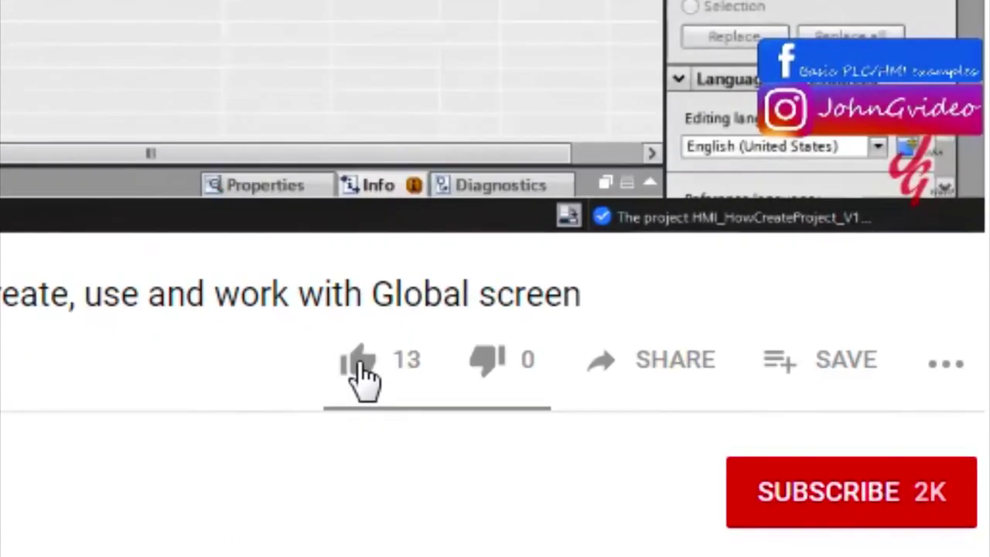
Like the intro video, subscribe to the channel and switch the bell to all notifications.
left_click(621, 443)
left_click(787, 479)
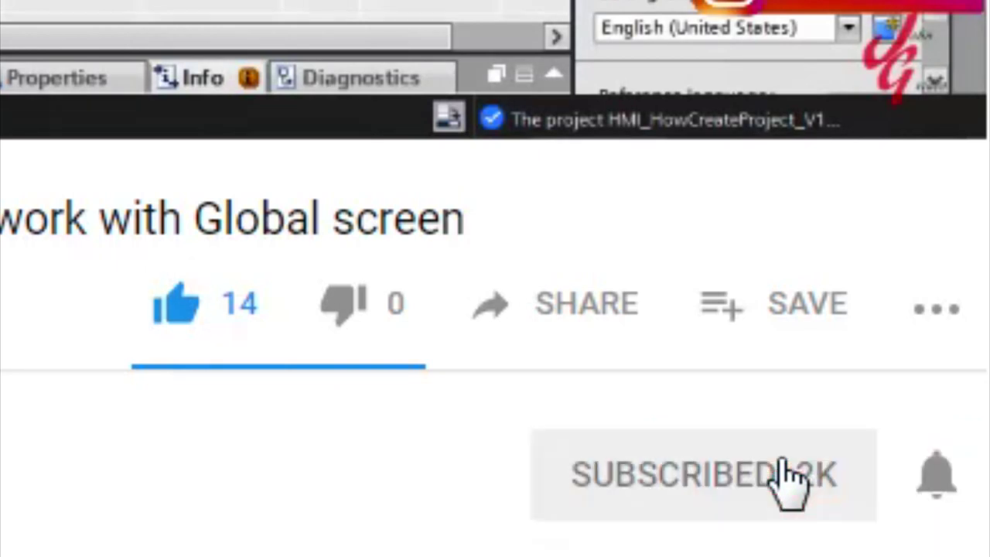
left_click(937, 483)
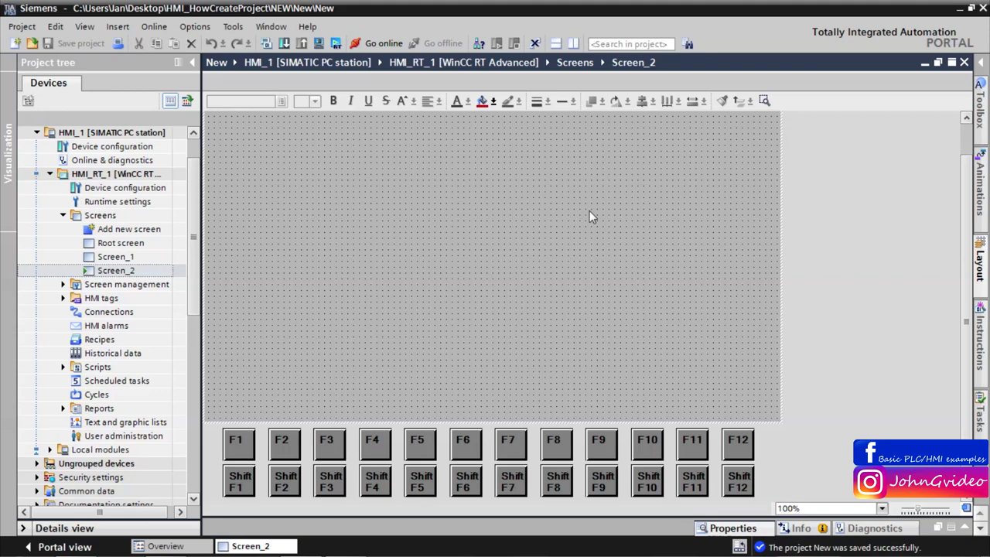
left_click(978, 259)
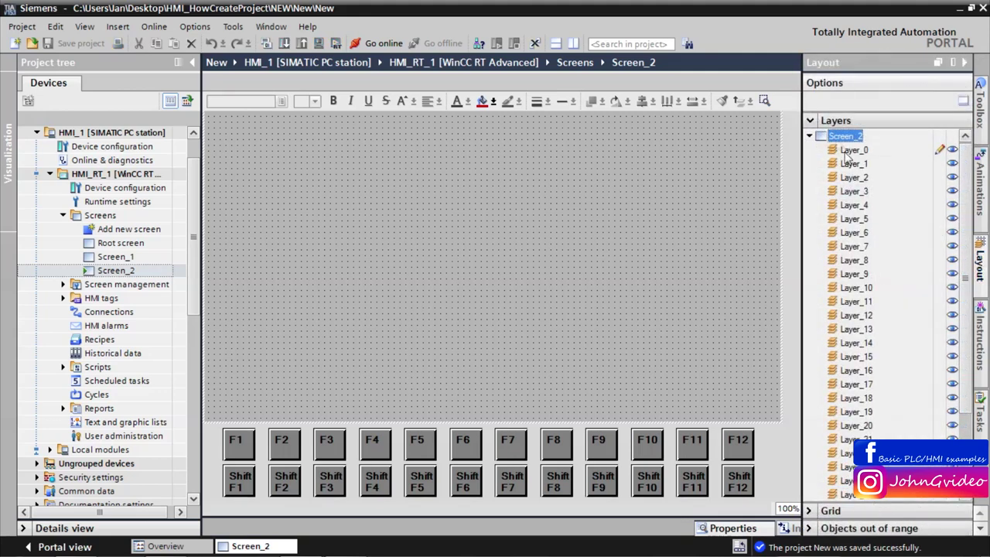
mouse_move(965, 164)
left_mouse_down()
mouse_move(969, 263)
mouse_move(965, 150)
left_mouse_up()
left_click_drag(971, 169, 976, 263)
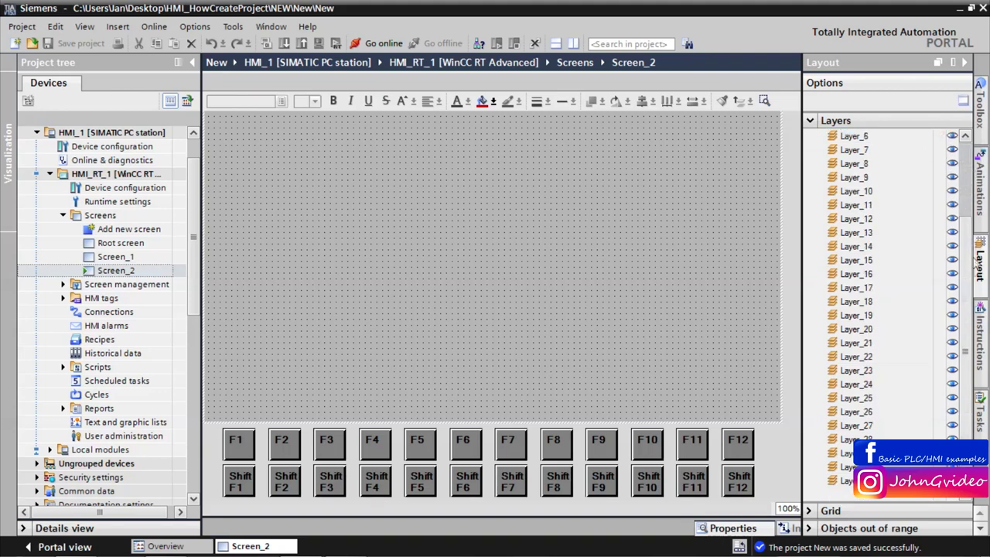
left_click_drag(975, 308, 978, 185)
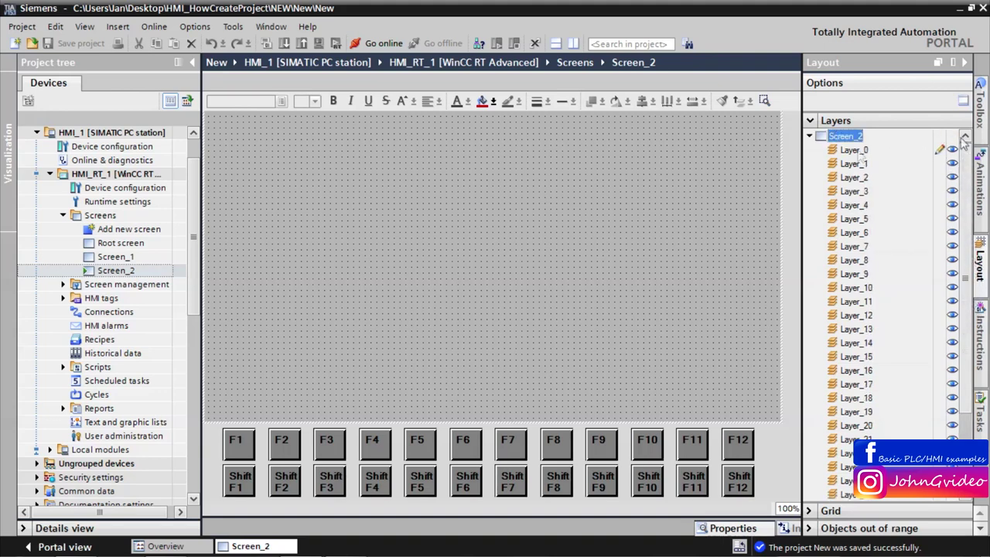
scroll(891, 401, "down", 2)
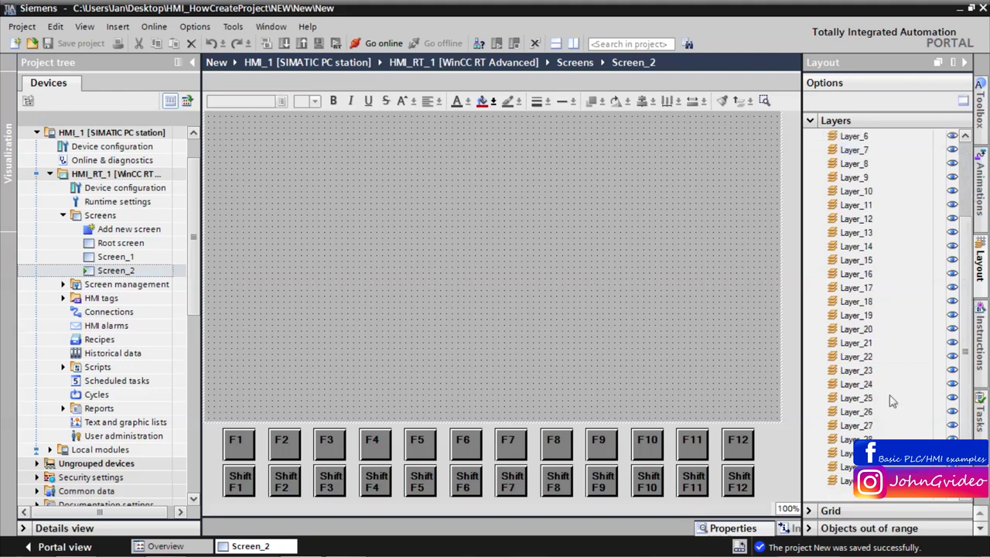
left_click(847, 480)
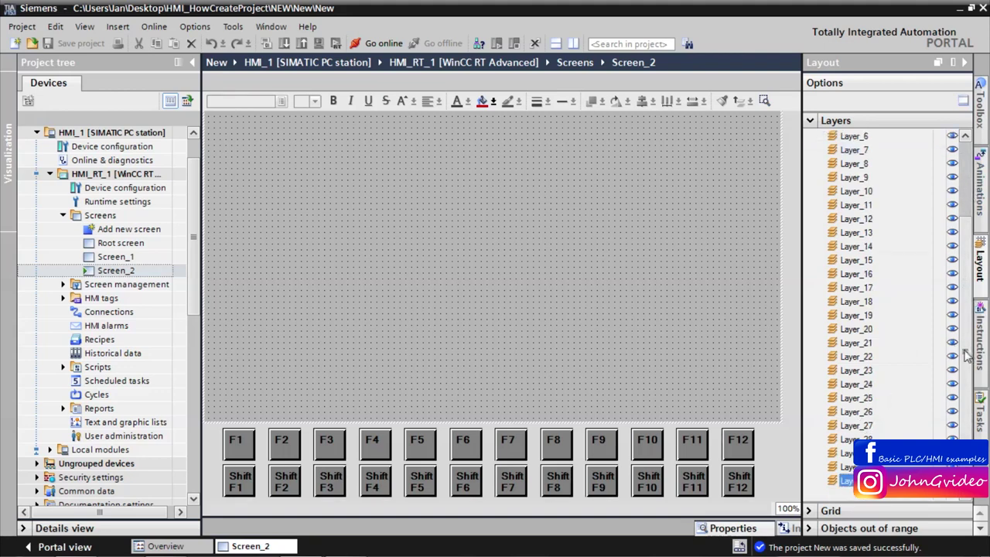
left_click_drag(966, 355, 966, 277)
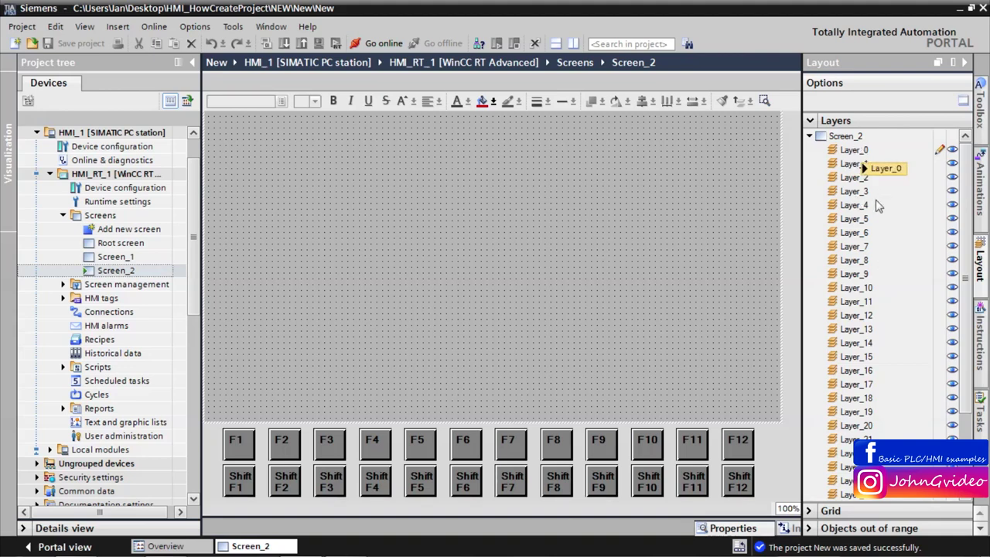
left_click(852, 150)
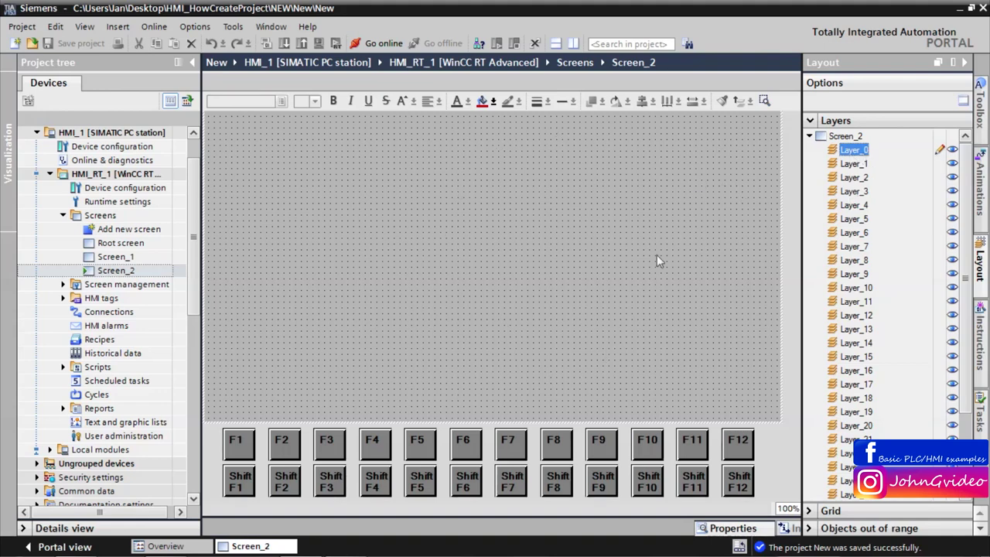
left_click(856, 165)
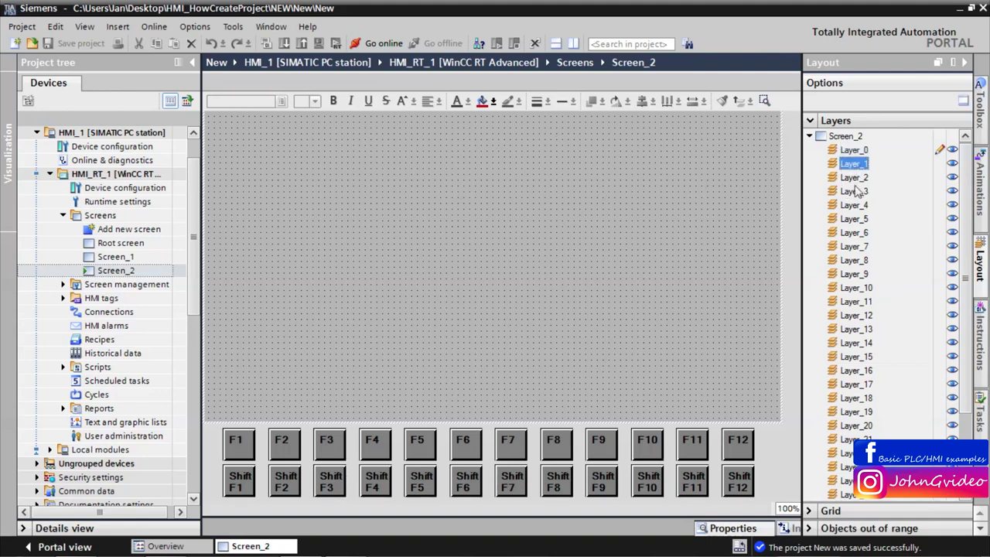
key("Down")
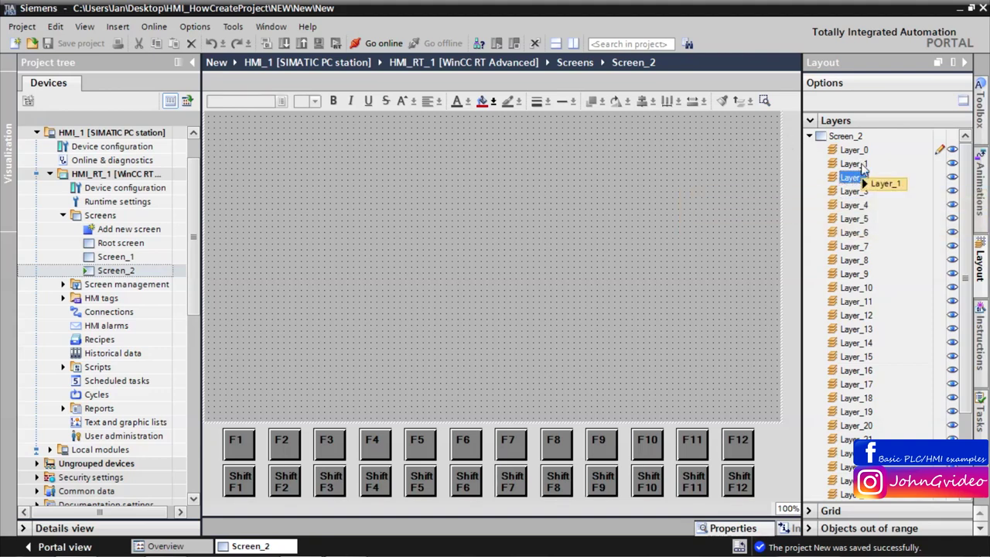
left_click(862, 168)
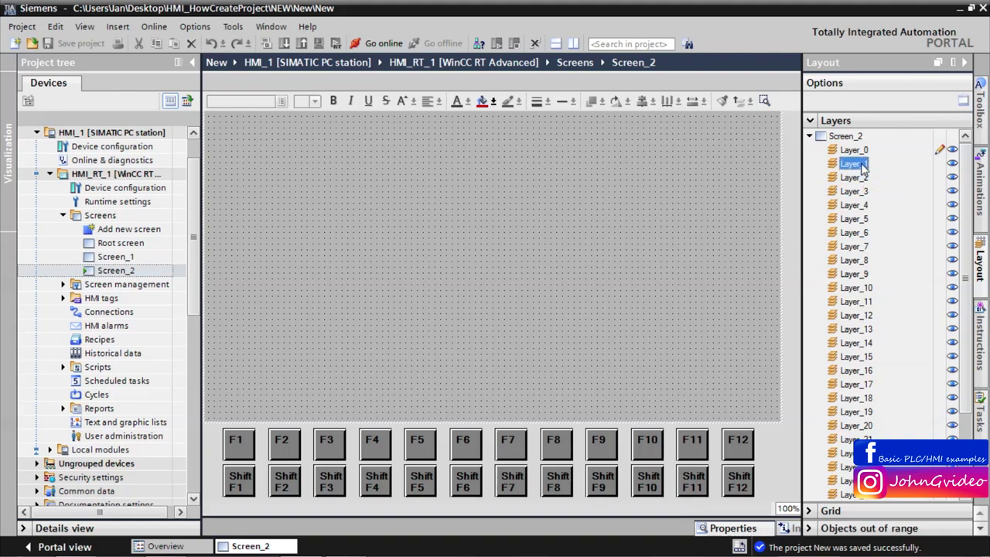
left_click(860, 152)
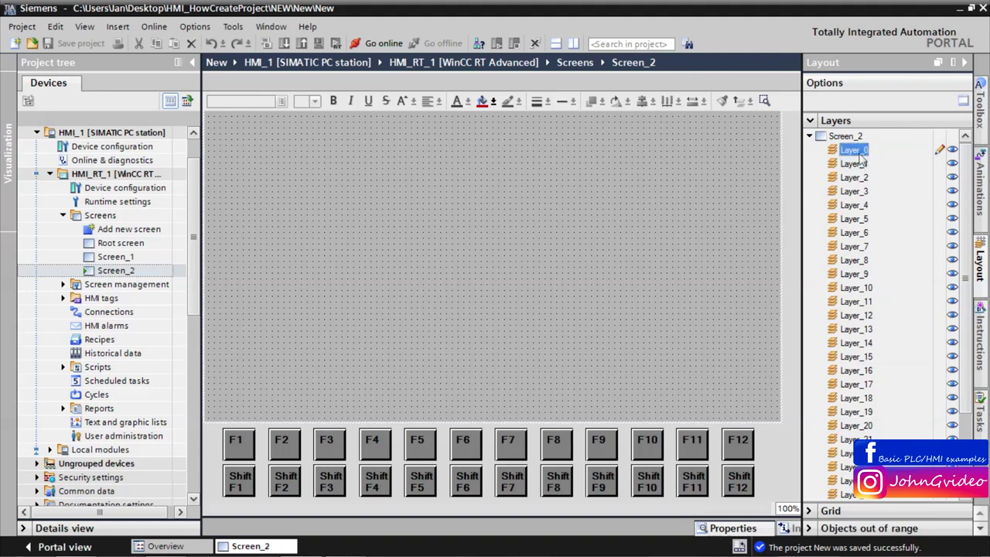
left_click(676, 173)
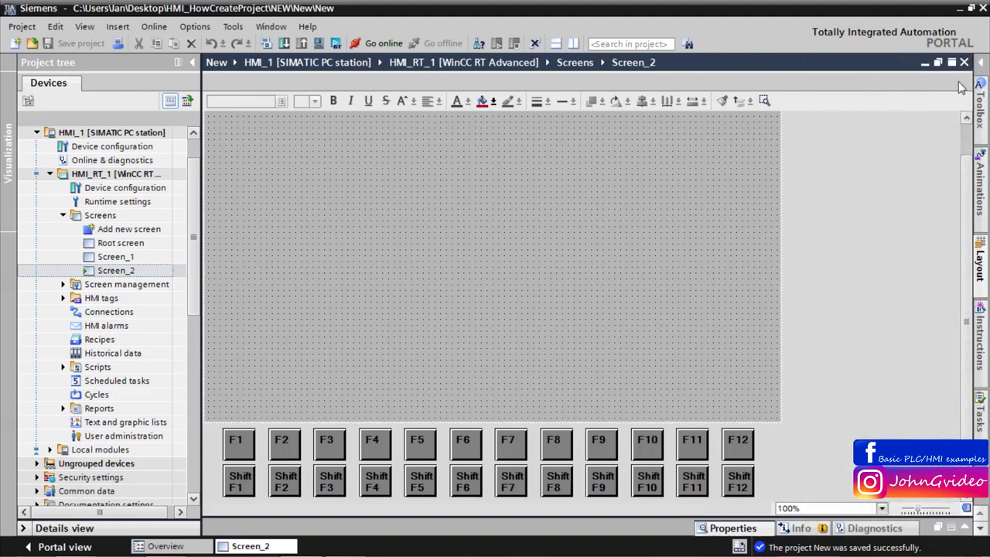
Draw a small rectangle from the Basic objects in the upper-left of Screen_2.
left_click(980, 63)
left_click(977, 105)
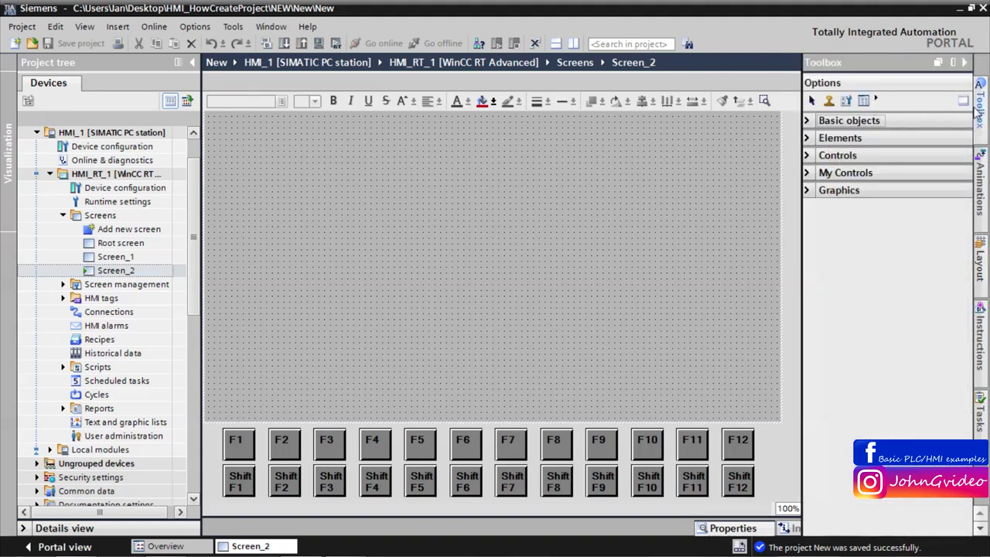
left_click(821, 121)
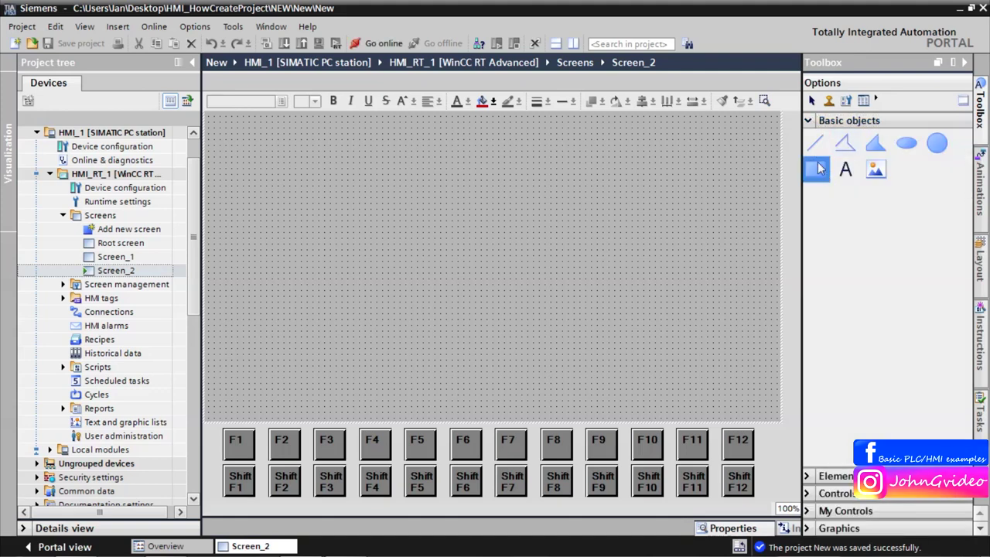
left_click_drag(818, 169, 439, 213)
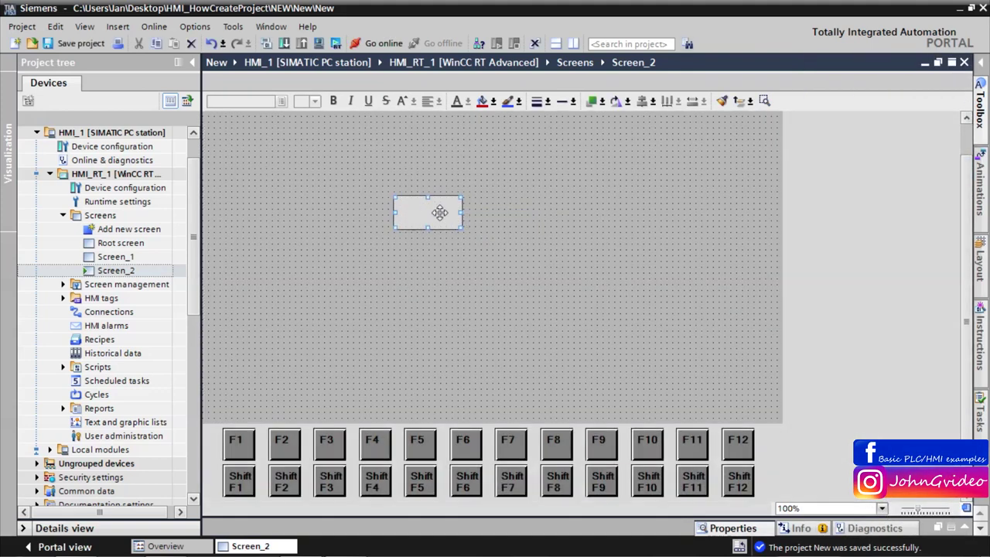
Add a text field near the screen centre reading 'How layers works'.
left_click(979, 87)
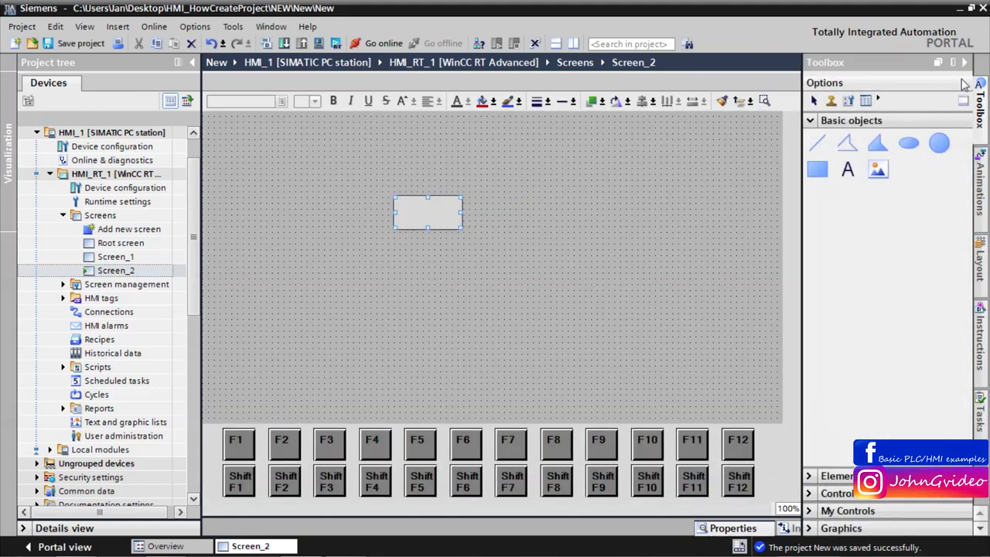
left_click(850, 176)
left_click(467, 273)
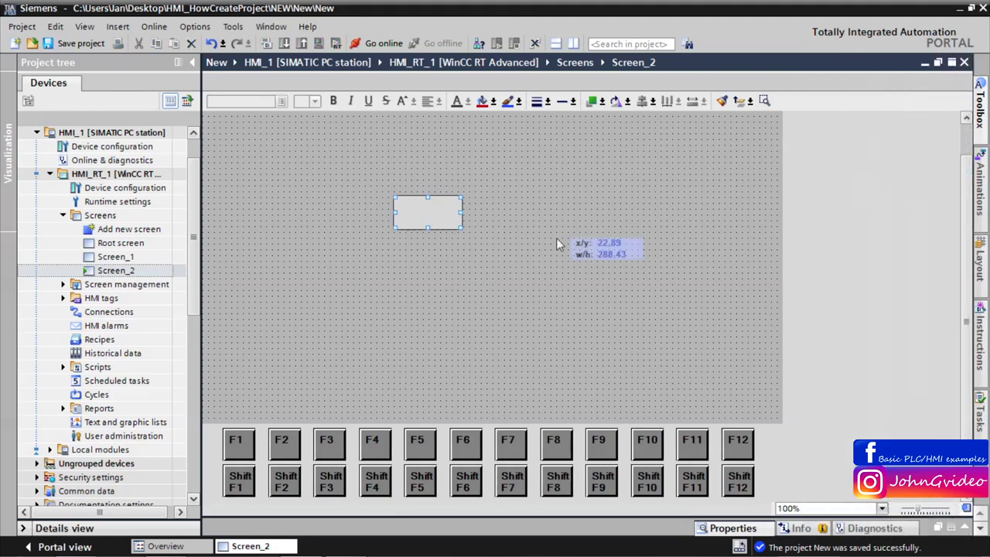
left_click(414, 212)
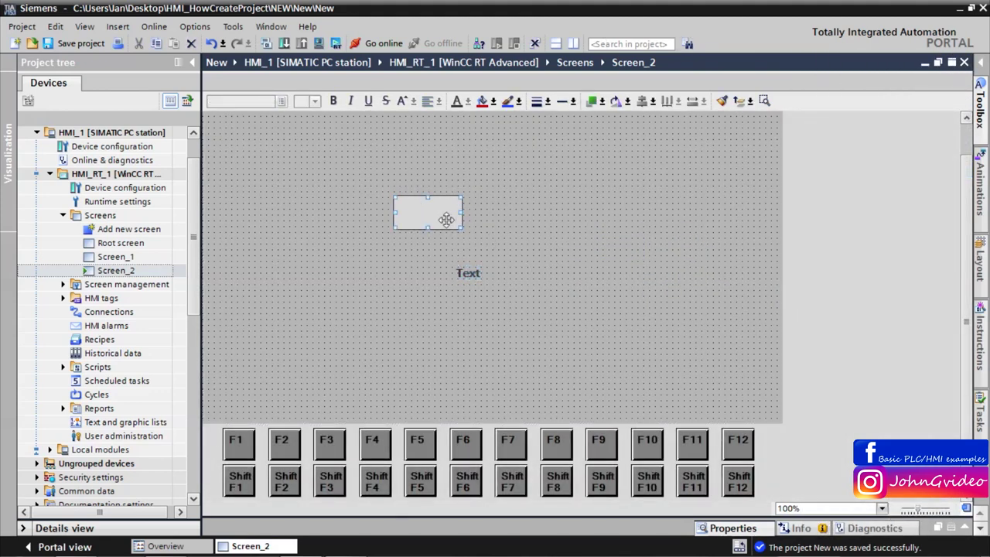
double_click(468, 273)
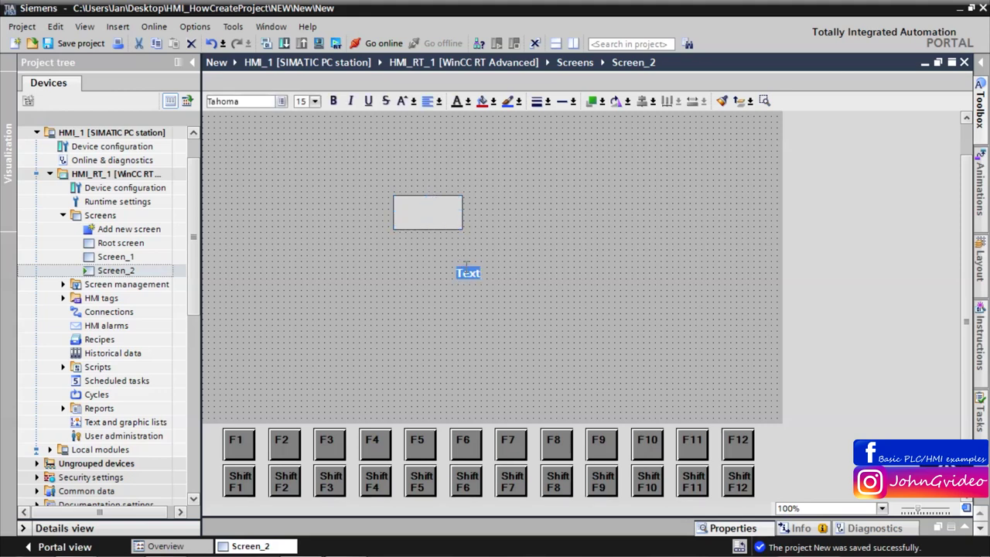
type("How layers works")
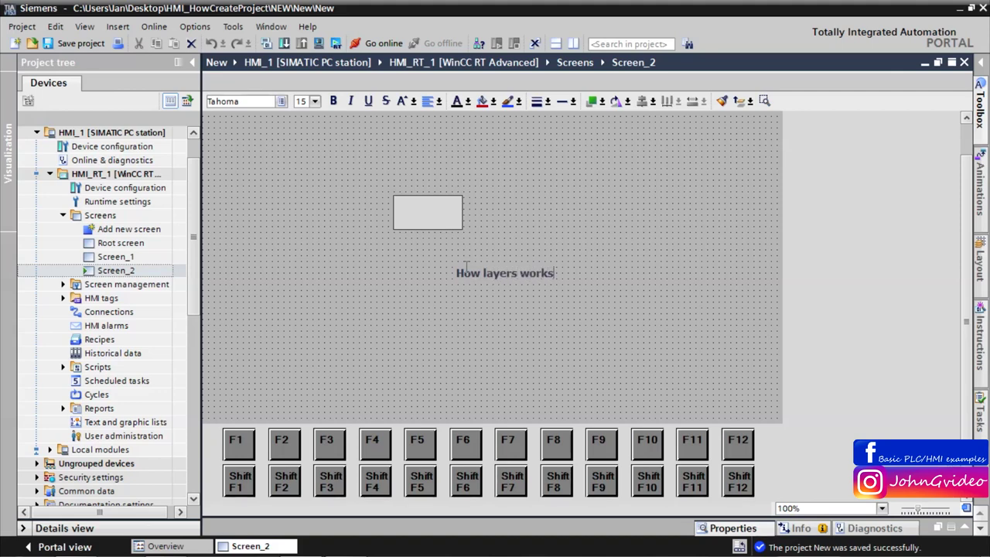
left_click(519, 266)
right_click(543, 271)
Set the text's font to 25px bold Tahoma and centre it horizontally.
left_click(582, 496)
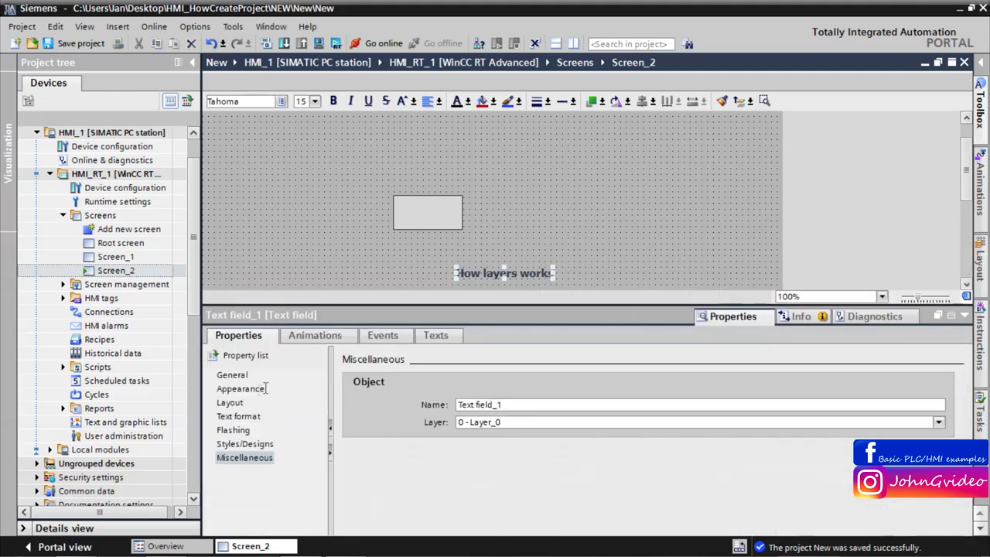
left_click(232, 418)
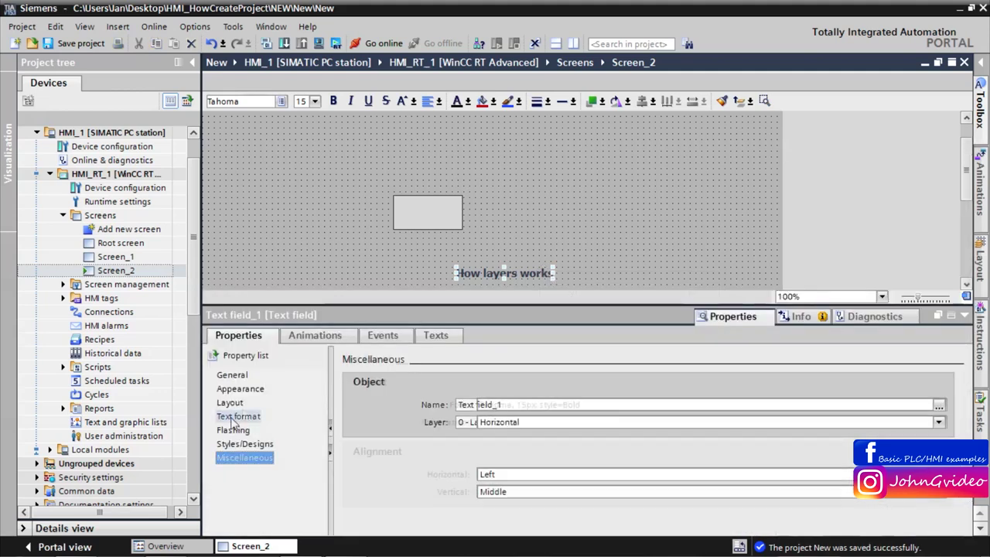
left_click(938, 405)
scroll(584, 224, "down", 3)
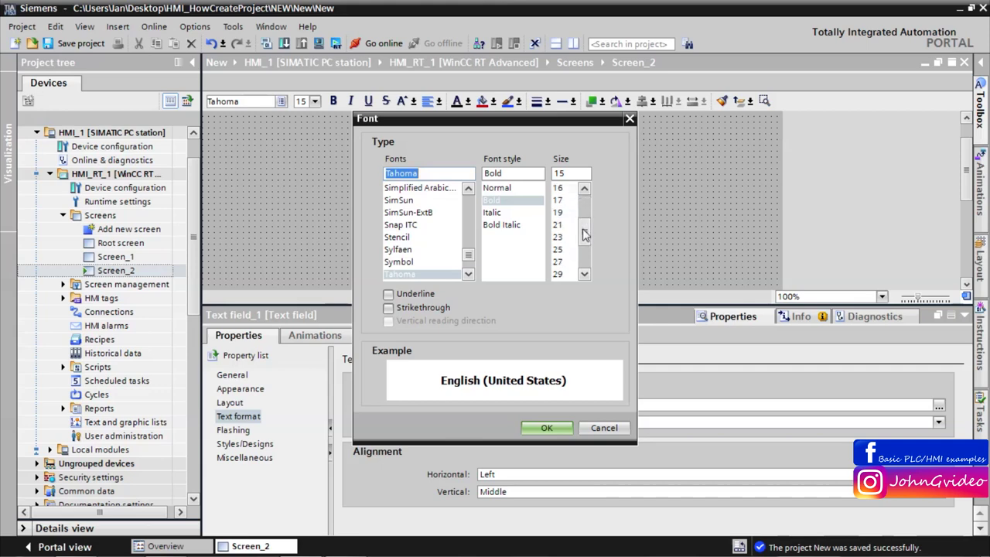
left_click(545, 428)
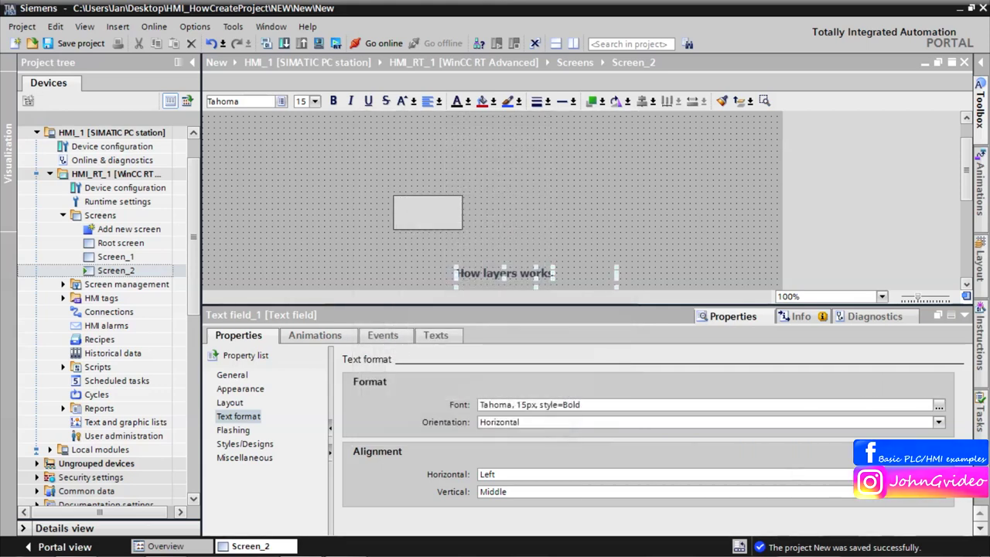
left_click(938, 474)
left_click(551, 502)
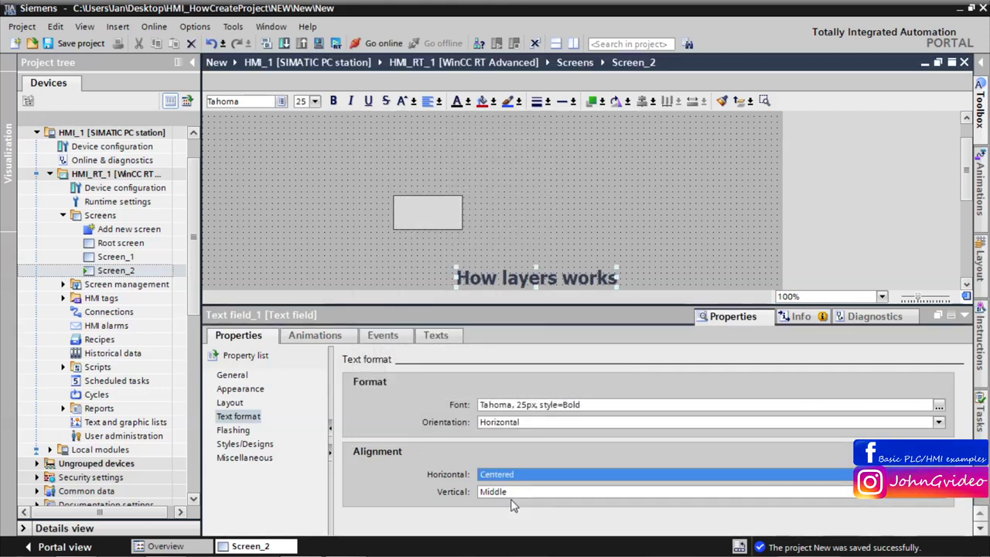
Move the text up under the rectangle and show its position and size properties.
key("shift+F12")
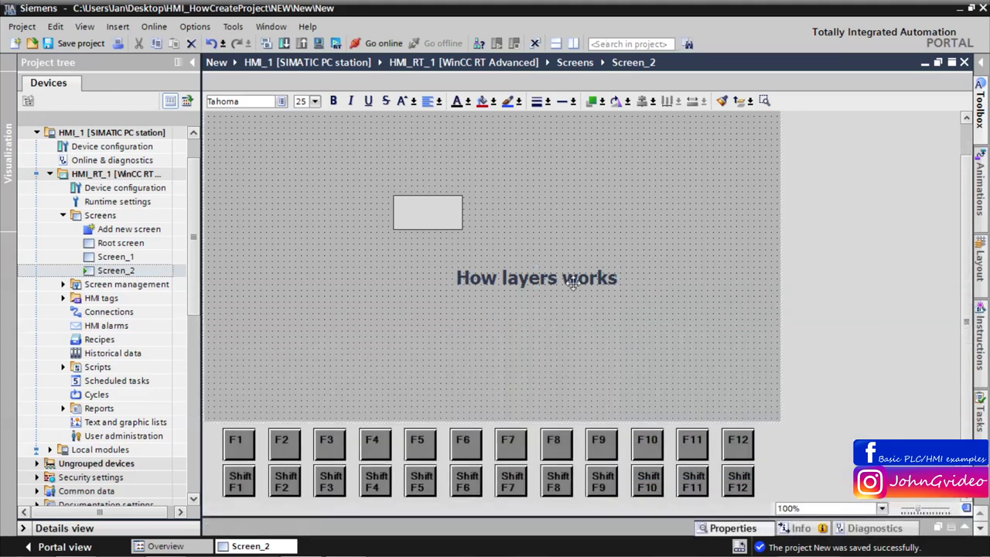
left_click_drag(570, 279, 508, 256)
right_click(507, 257)
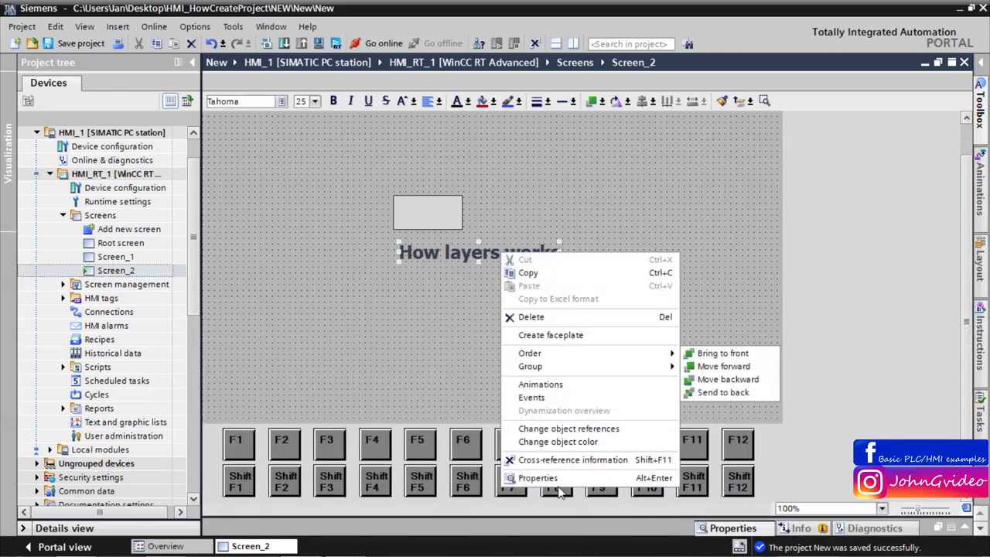
left_click(538, 478)
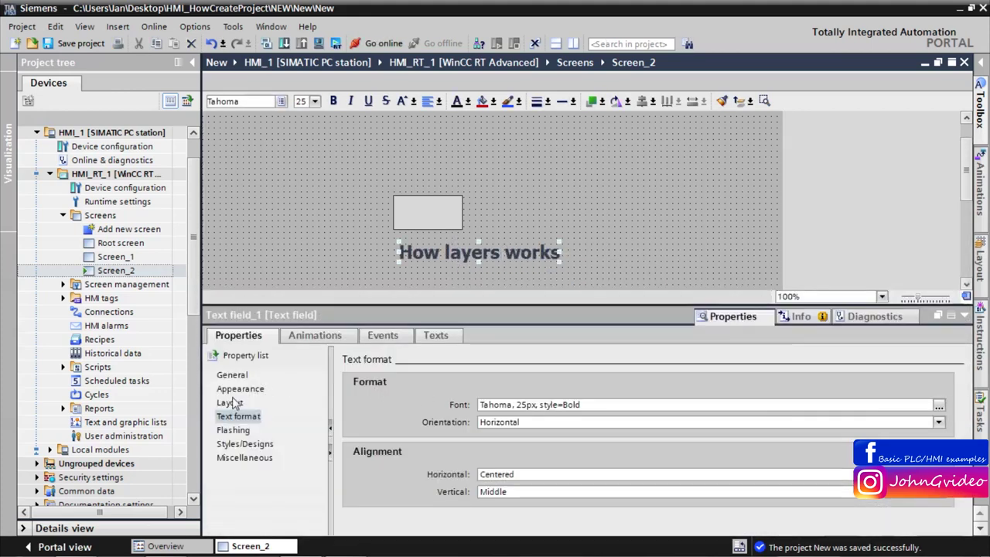
left_click(229, 402)
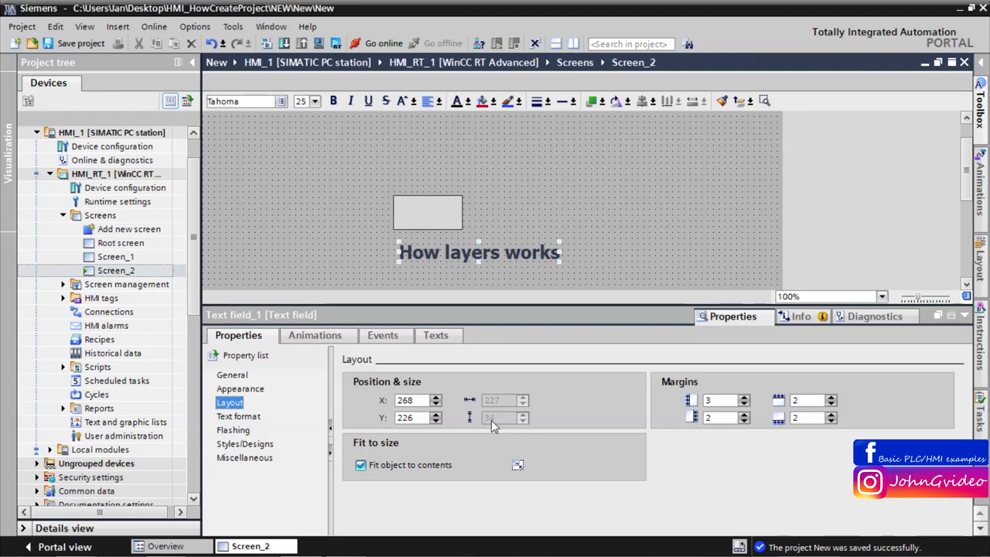
Resize the rectangle to width 227 and height 34.
left_click(422, 207)
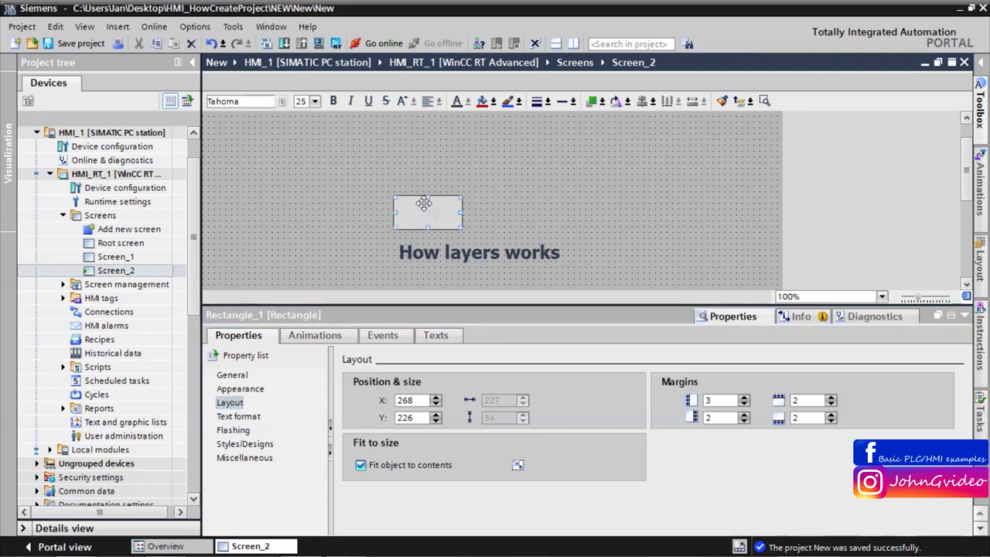
double_click(501, 400)
type("227")
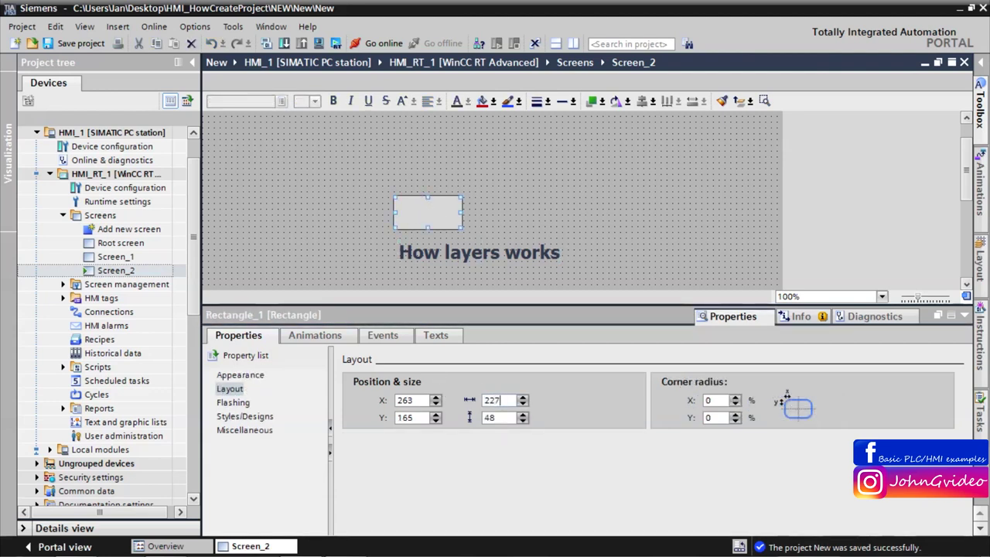
double_click(501, 417)
type("3")
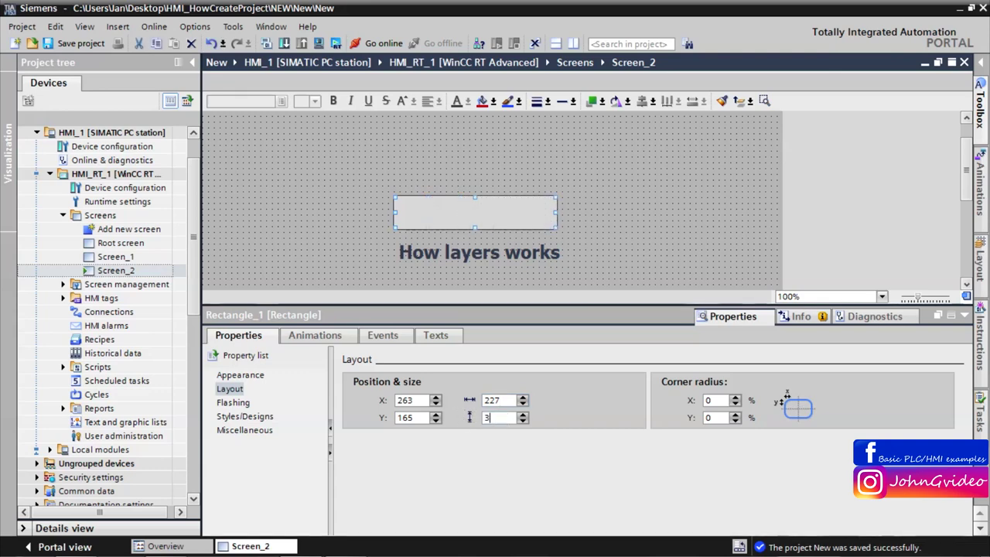
left_click(657, 264)
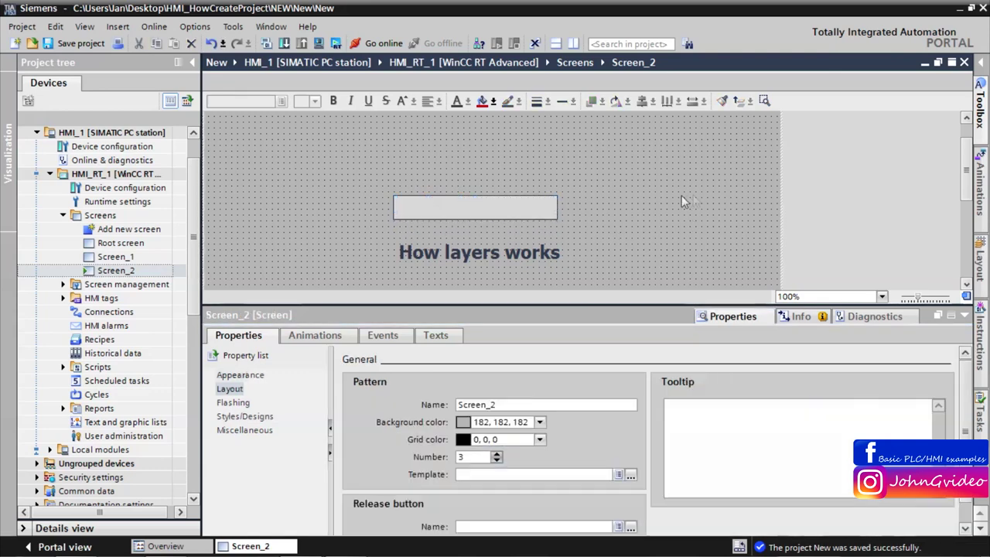
left_click(963, 316)
Paste a copy of the rectangle above the original and check each object's name and layer.
left_click(527, 207)
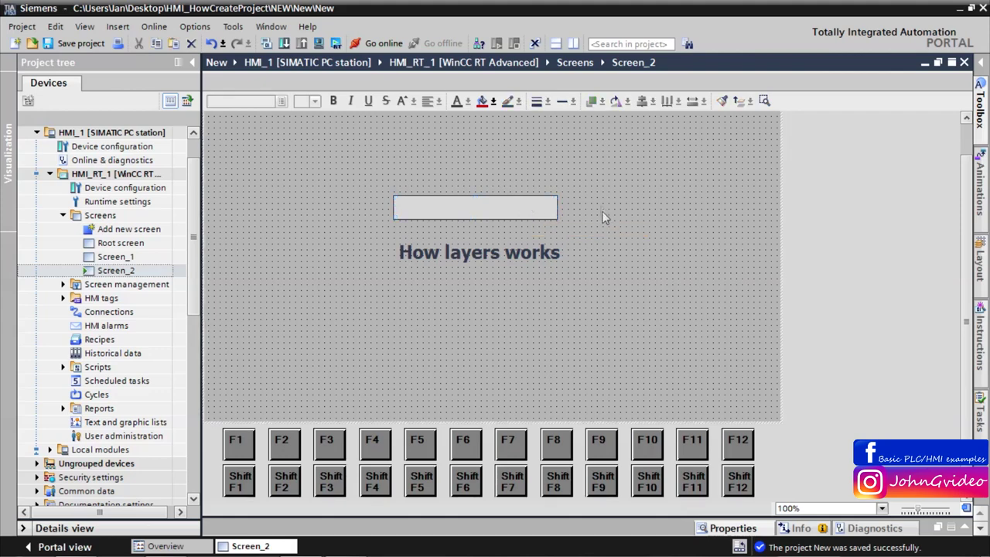
key("ctrl+v")
left_click_drag(533, 211, 534, 170)
left_click(529, 207)
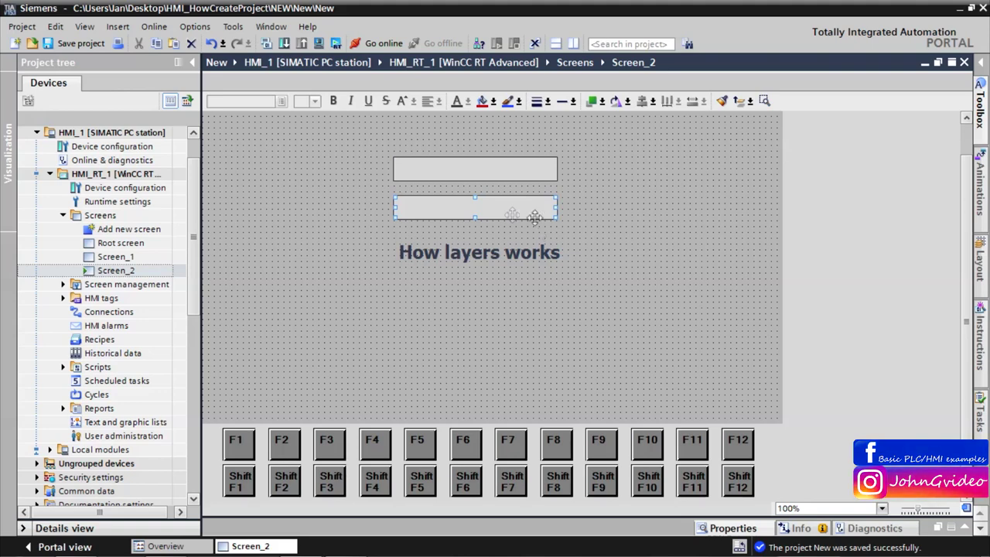
left_click(427, 258)
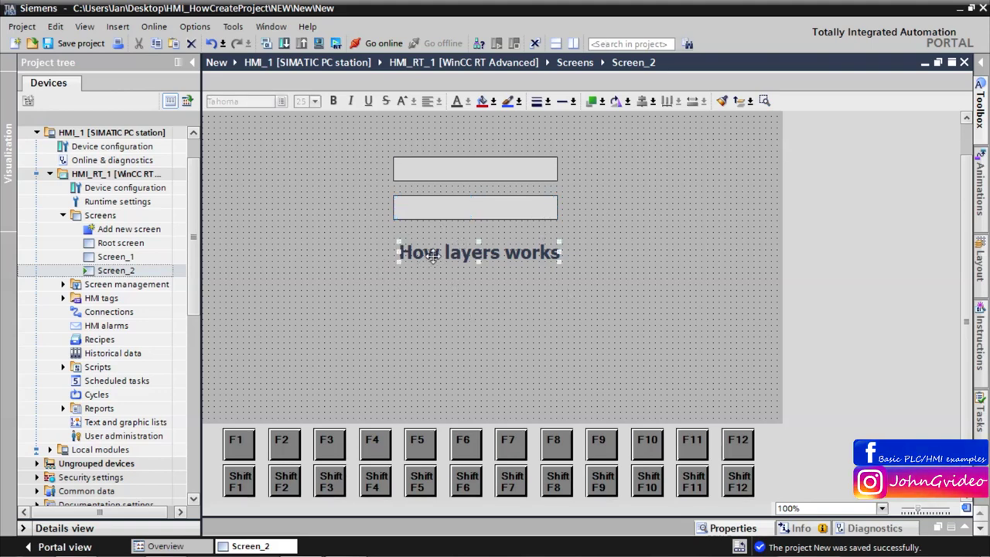
left_click(480, 170)
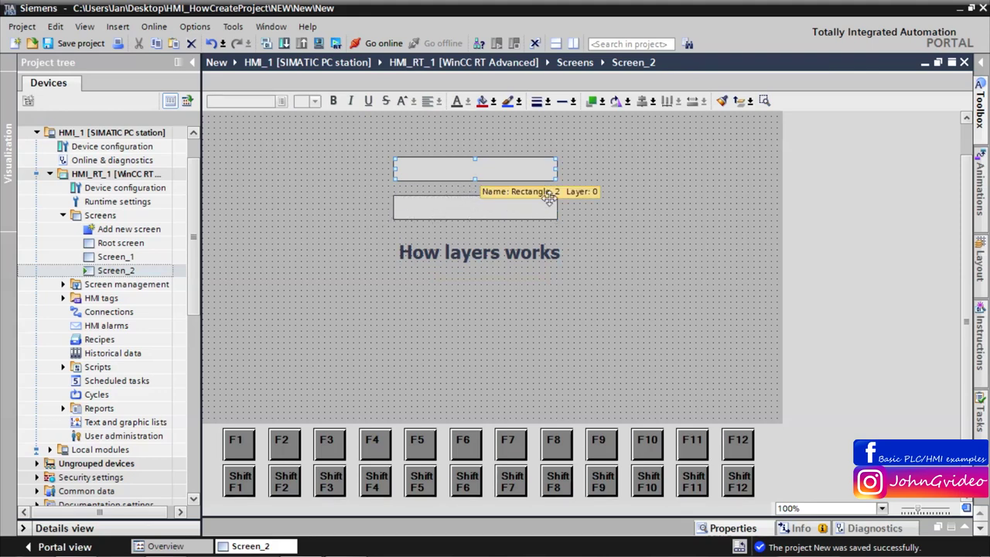
left_click(425, 208)
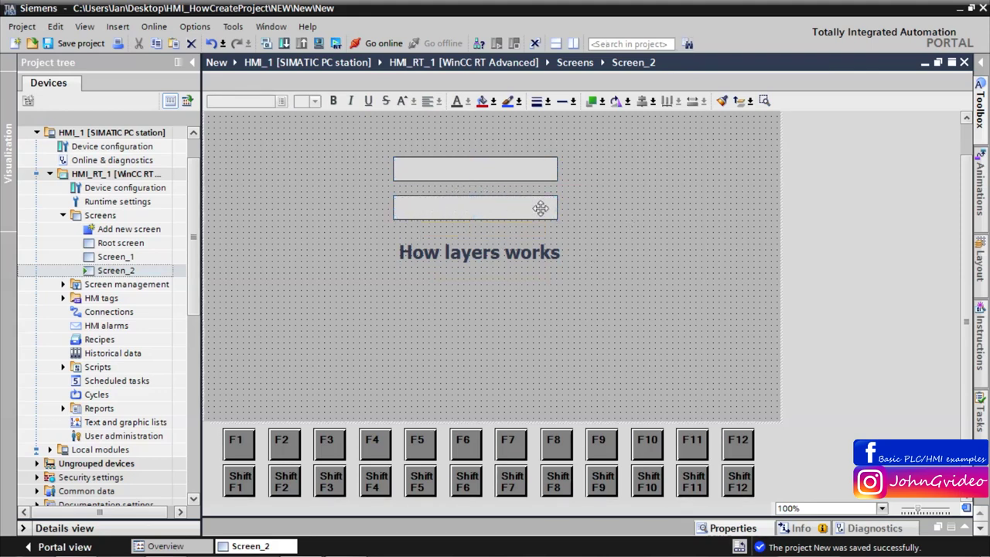
left_click(455, 167)
right_click(454, 167)
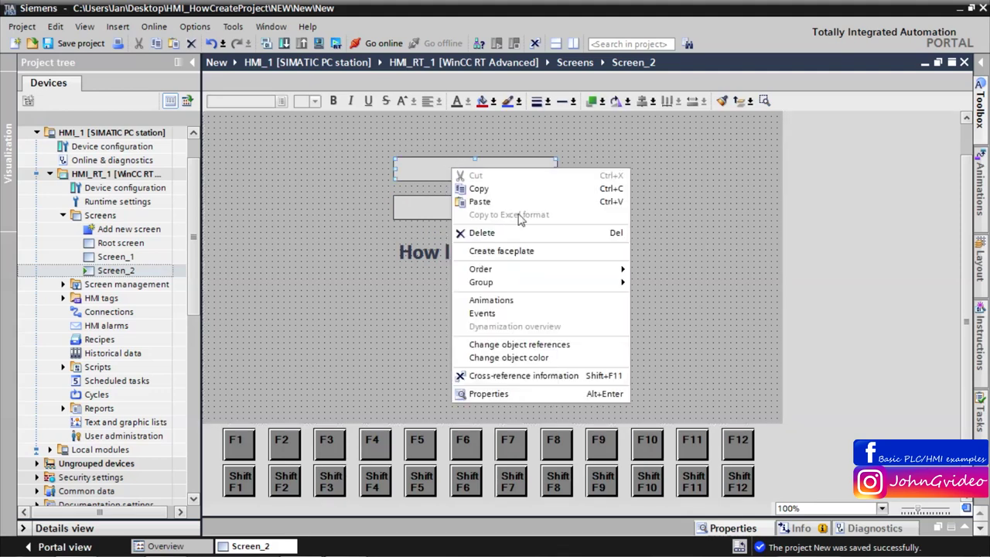
Give the top rectangle a red (255, 0, 0) border of width 5.
left_click(487, 396)
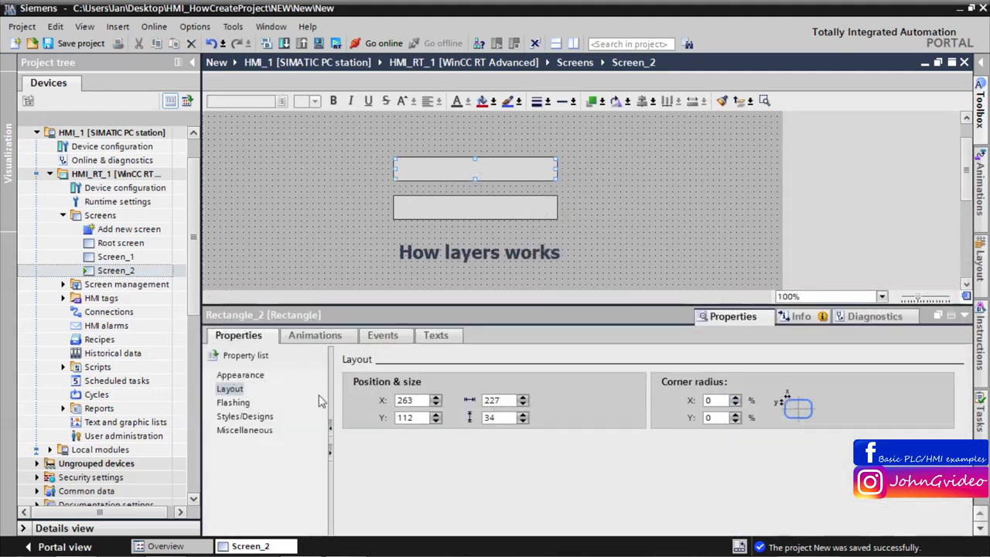
left_click(256, 378)
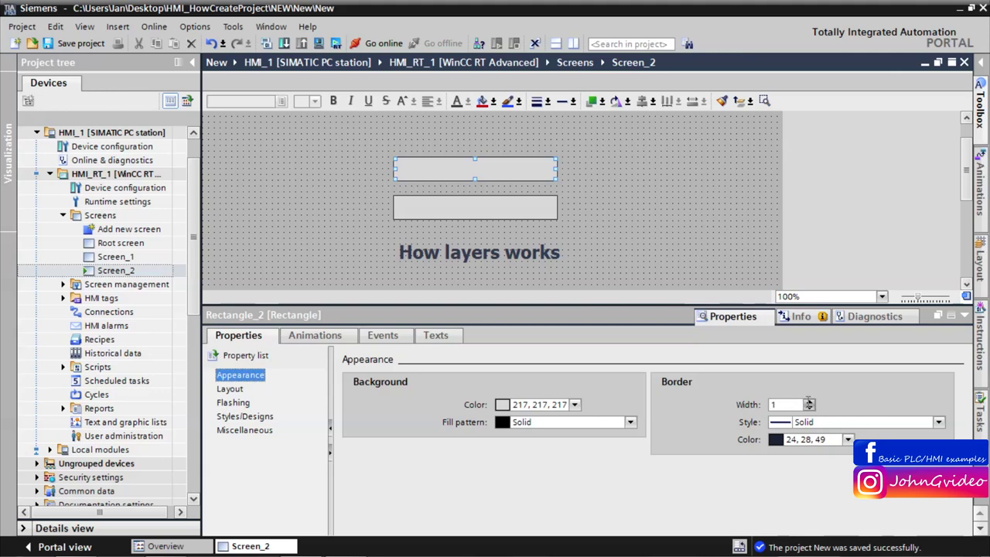
left_click(809, 401)
left_click(808, 401)
left_click(809, 400)
left_click(809, 401)
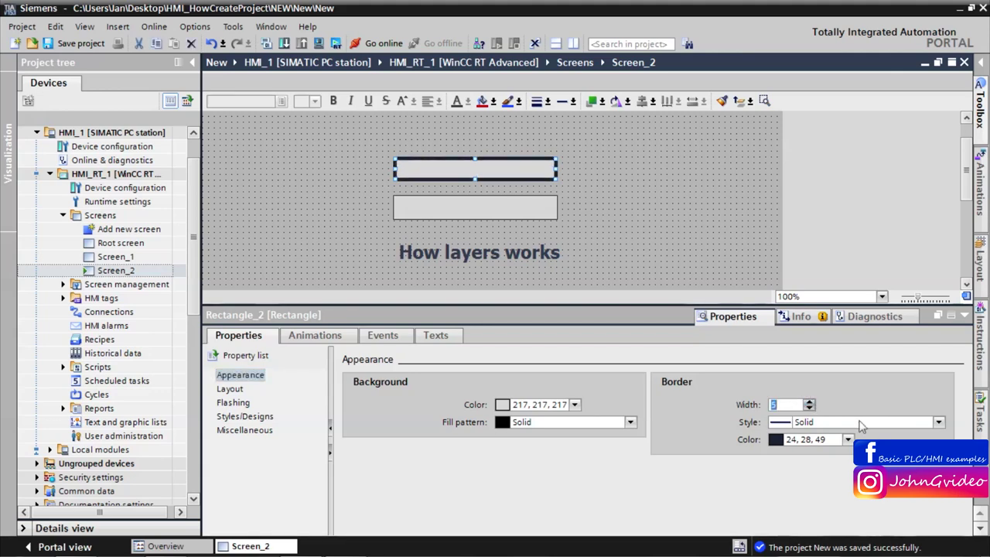
left_click(847, 439)
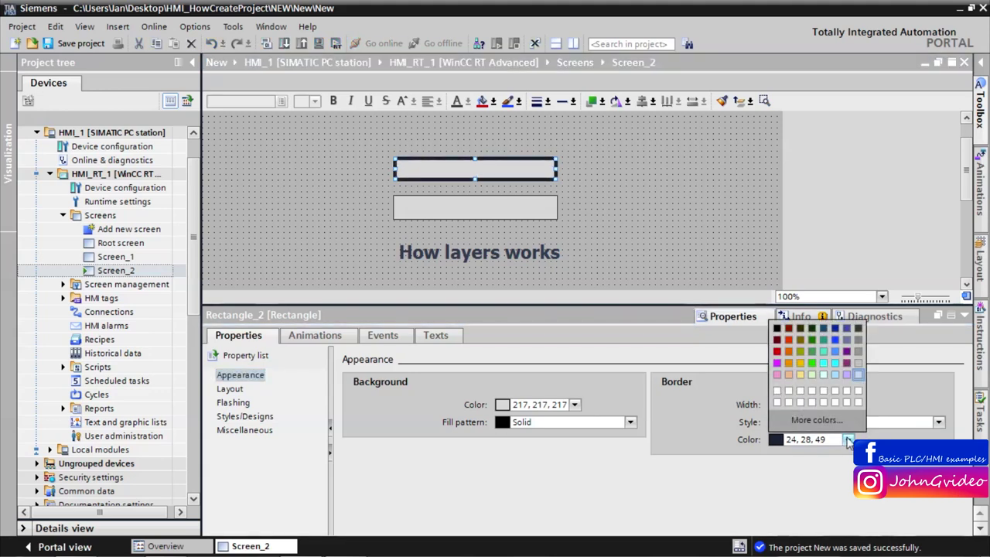
left_click(777, 351)
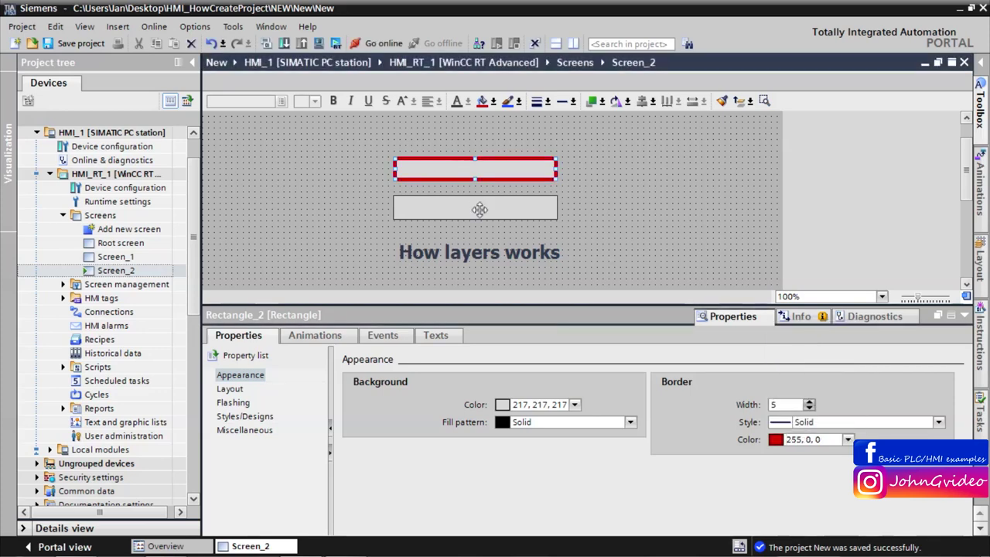
Set the top rectangle's fill pattern to Transparent.
left_click(630, 421)
left_click(550, 436)
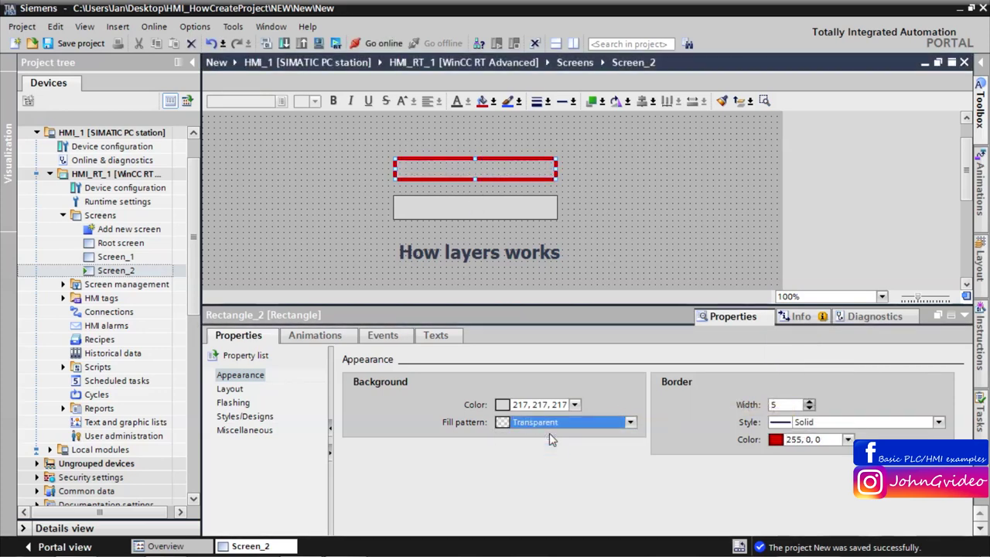
left_click(510, 202)
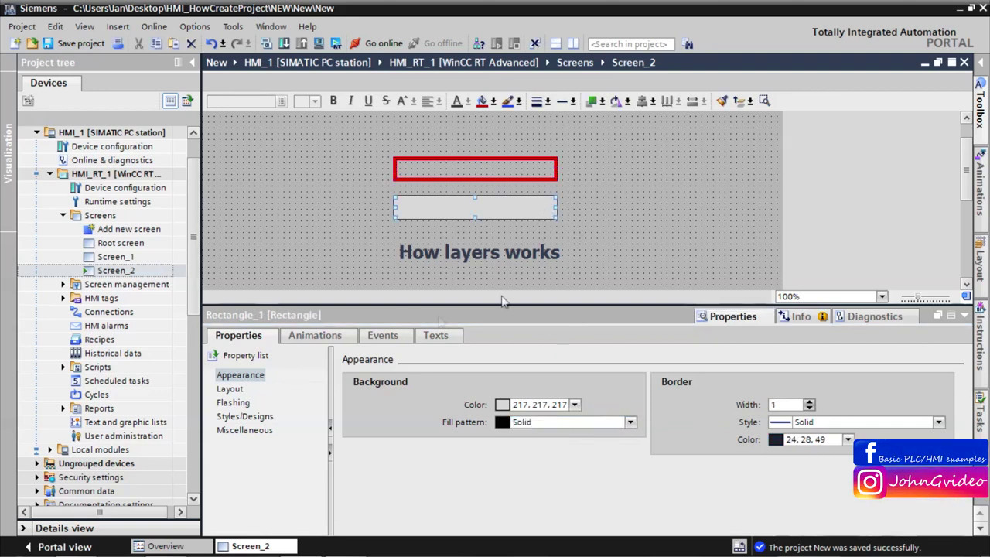
left_click(630, 422)
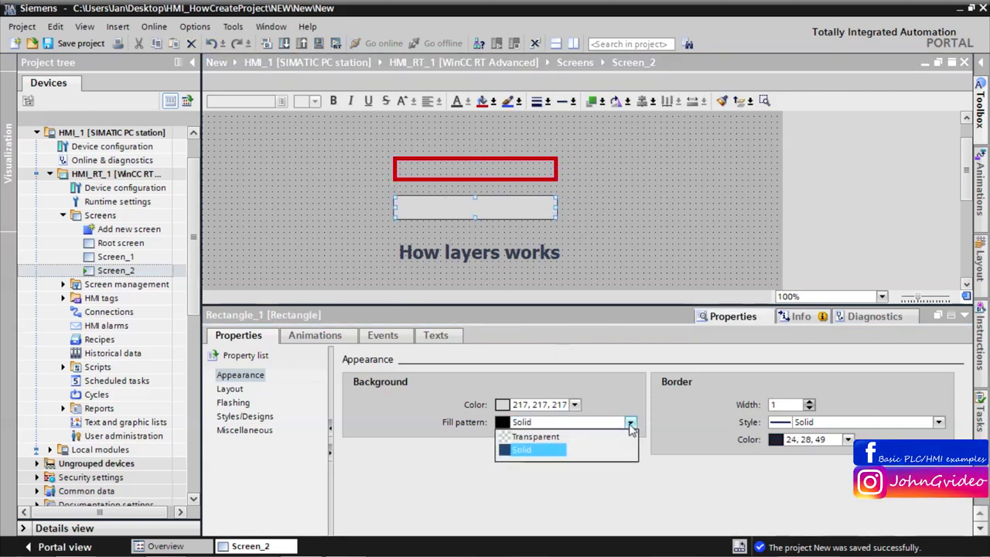
Give Rectangle_1 a solid green (0, 255, 0) fill and a border width of 0.
left_click(576, 406)
left_click(576, 406)
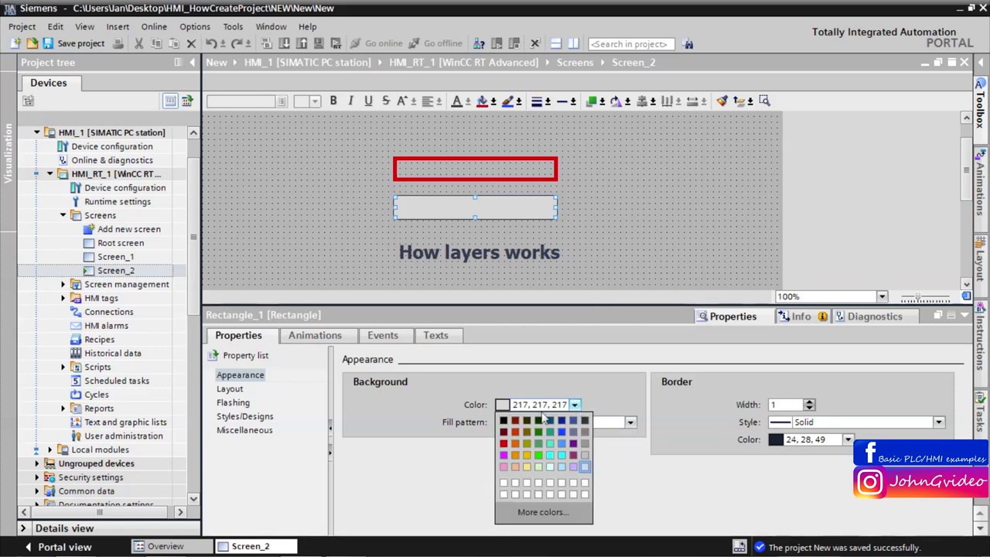
left_click(536, 455)
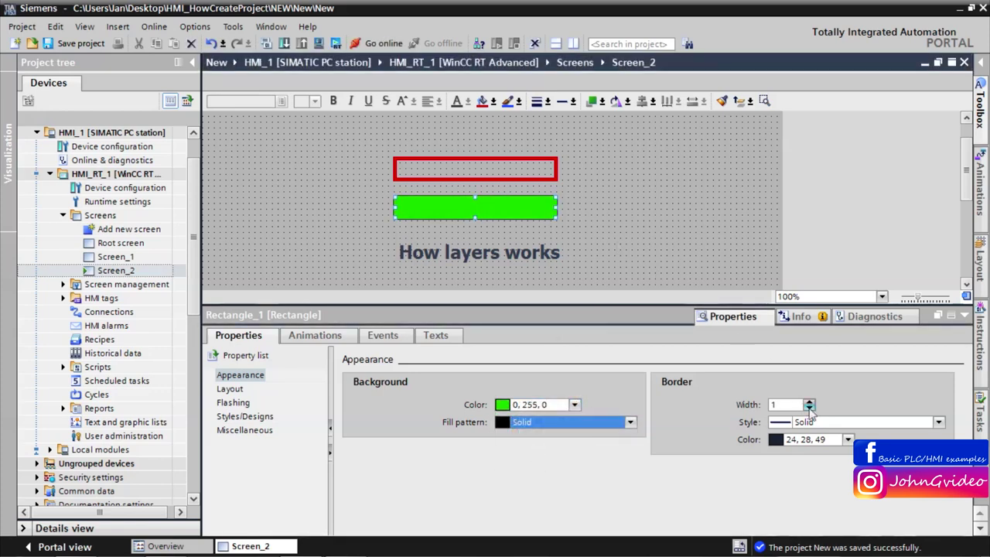
left_click(810, 408)
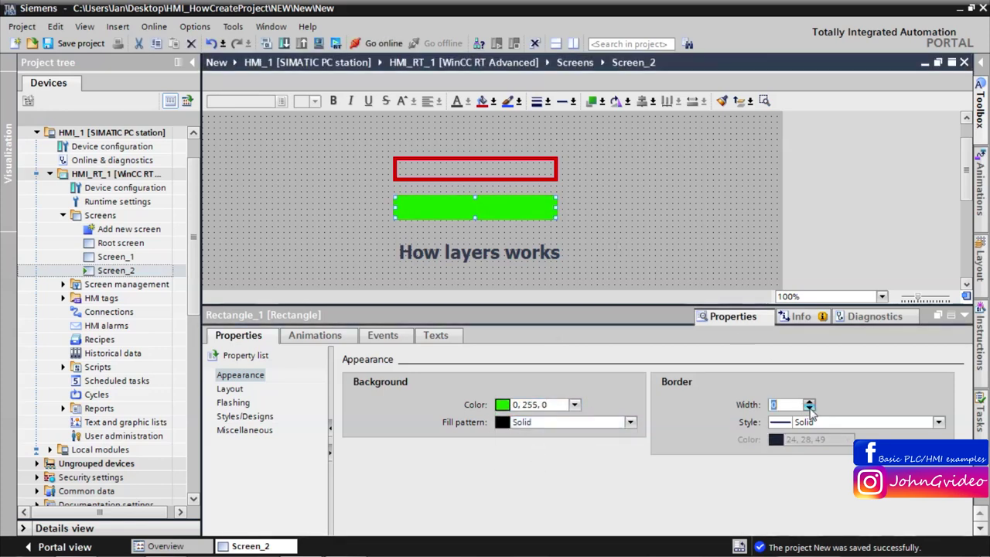
left_click(672, 191)
scroll(618, 259, "up", 1)
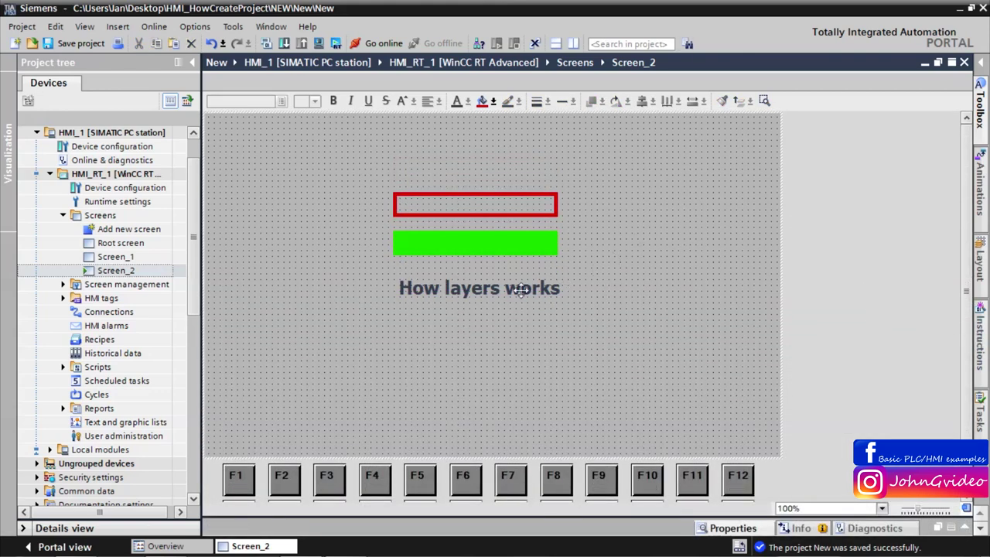
Bring the 'How layers works' text to the front, undoing an accidental move first.
left_click_drag(521, 288, 518, 245)
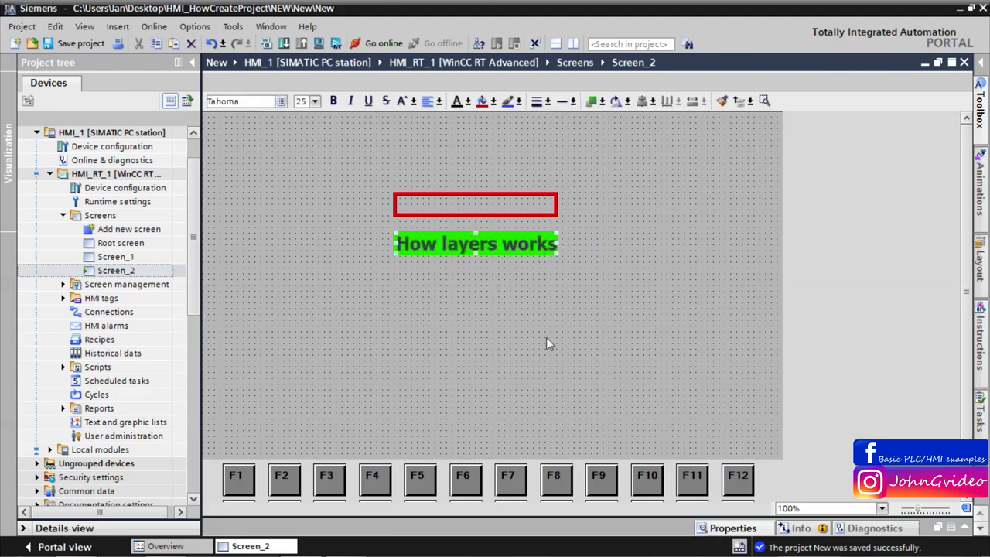
left_click(546, 340)
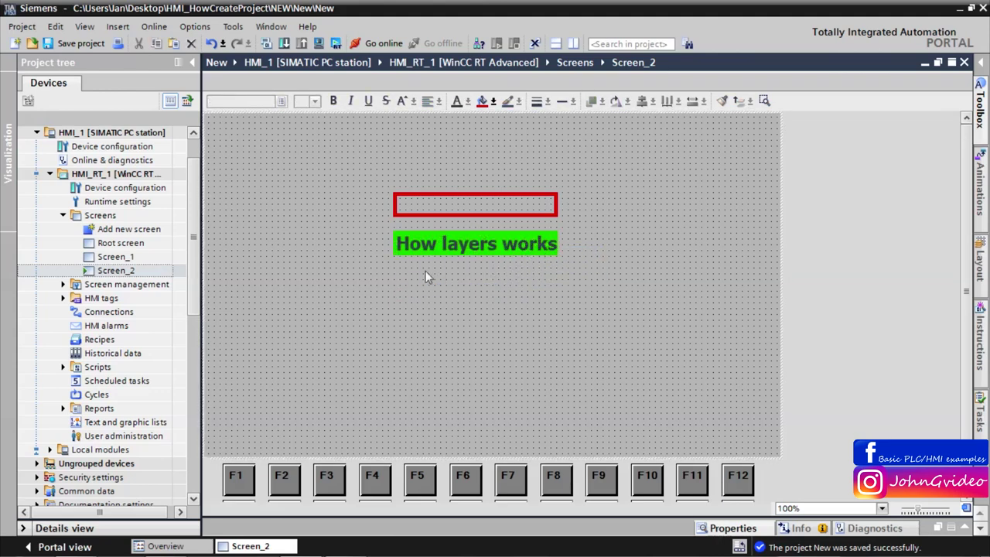
key("ctrl+z")
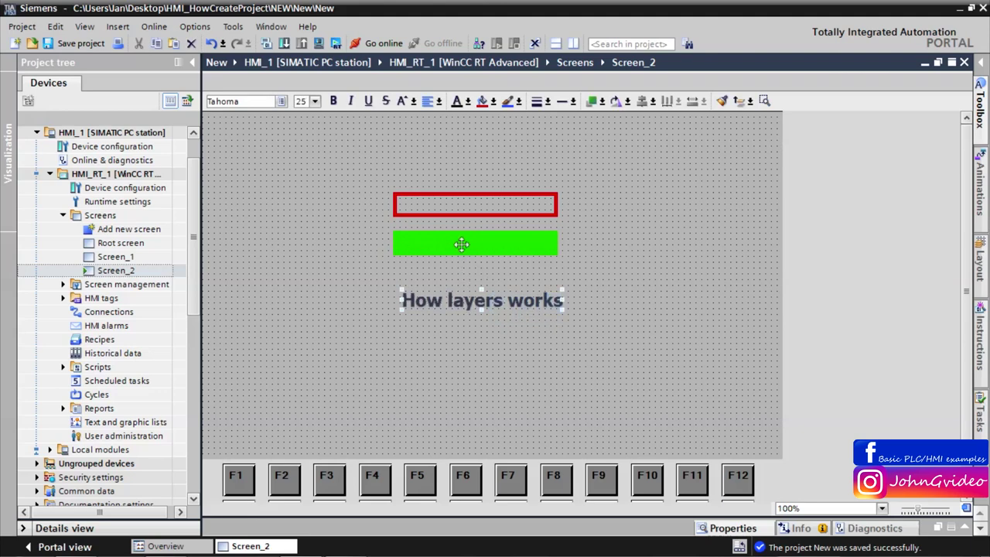
right_click(471, 297)
mouse_move(603, 398)
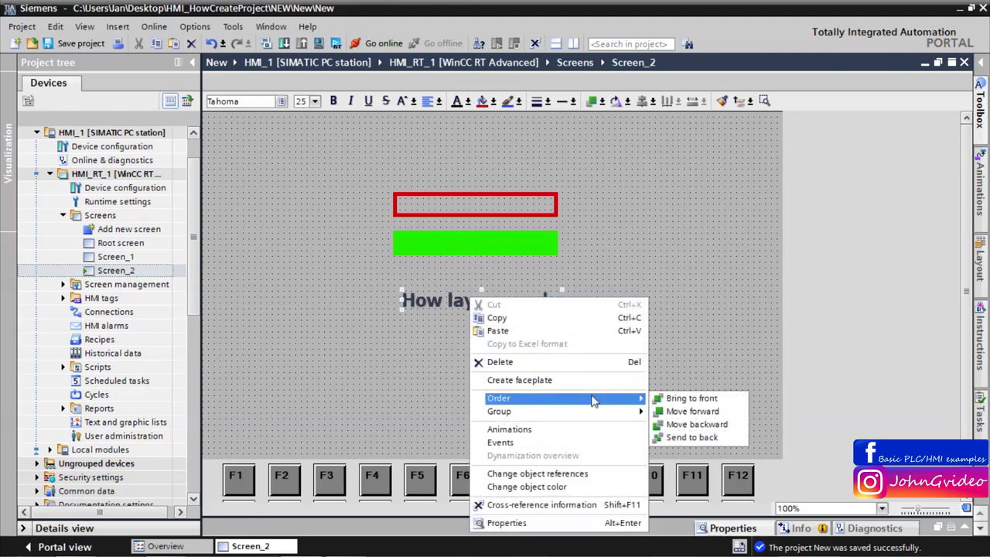
left_click(682, 400)
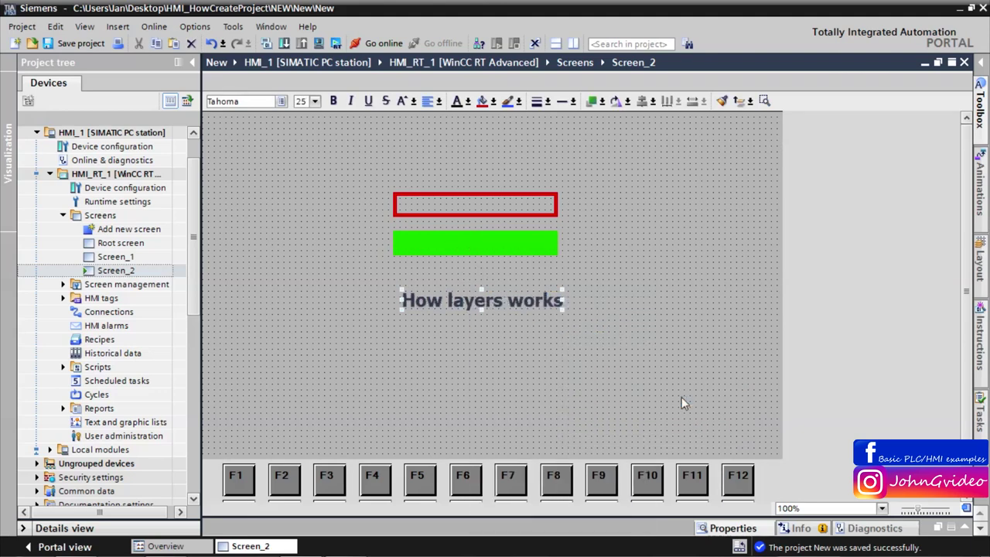
Send the green rectangle to the back of the stacking order.
left_click(481, 244)
right_click(480, 244)
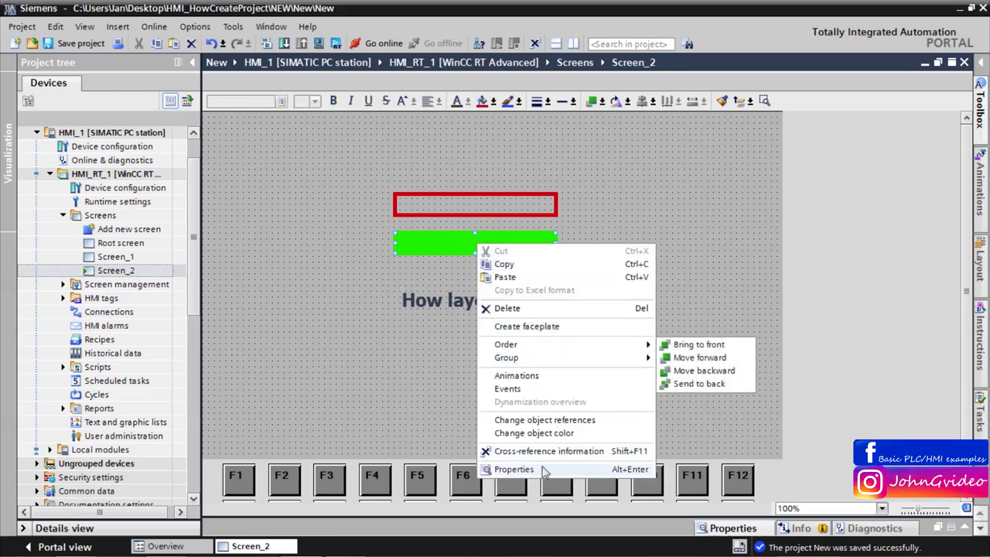
mouse_move(566, 344)
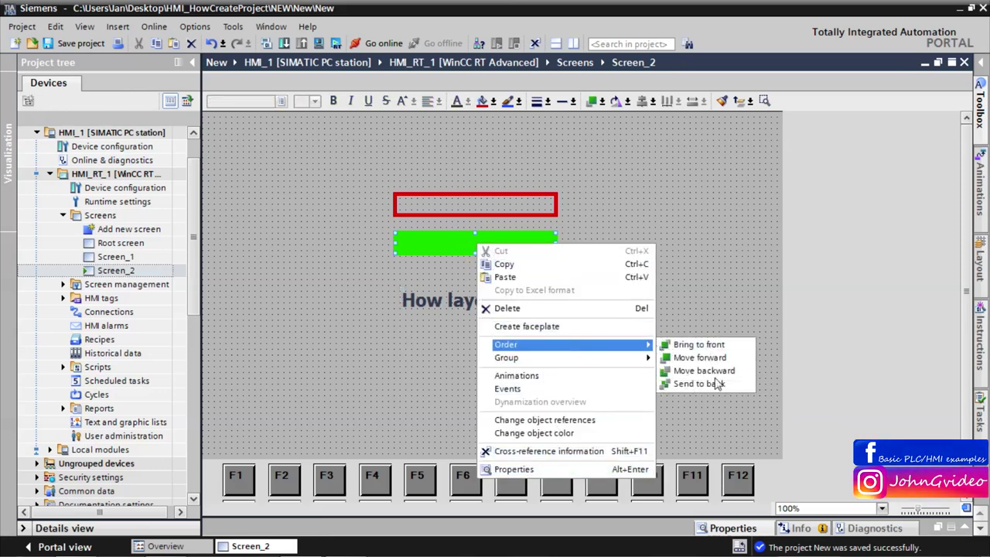
left_click(713, 385)
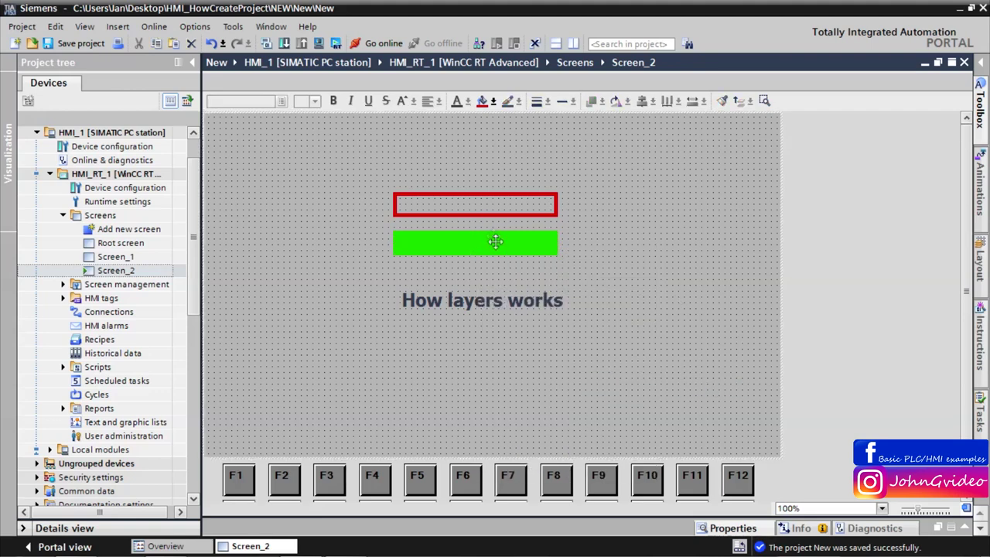
Drag the red frame and the 'How layers works' text onto the green rectangle, then show the text's properties.
left_click_drag(500, 218, 501, 256)
left_click(602, 250)
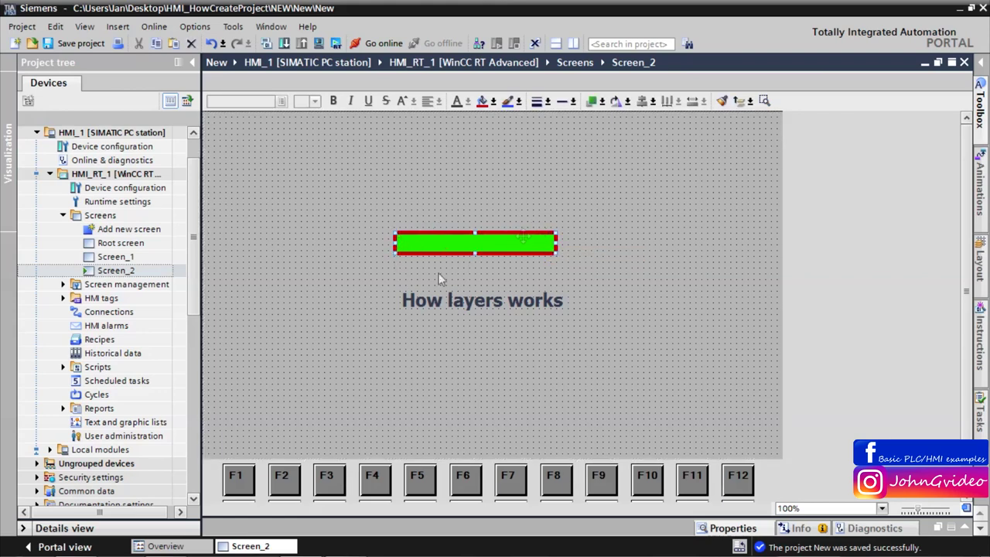
left_click_drag(492, 301, 501, 245)
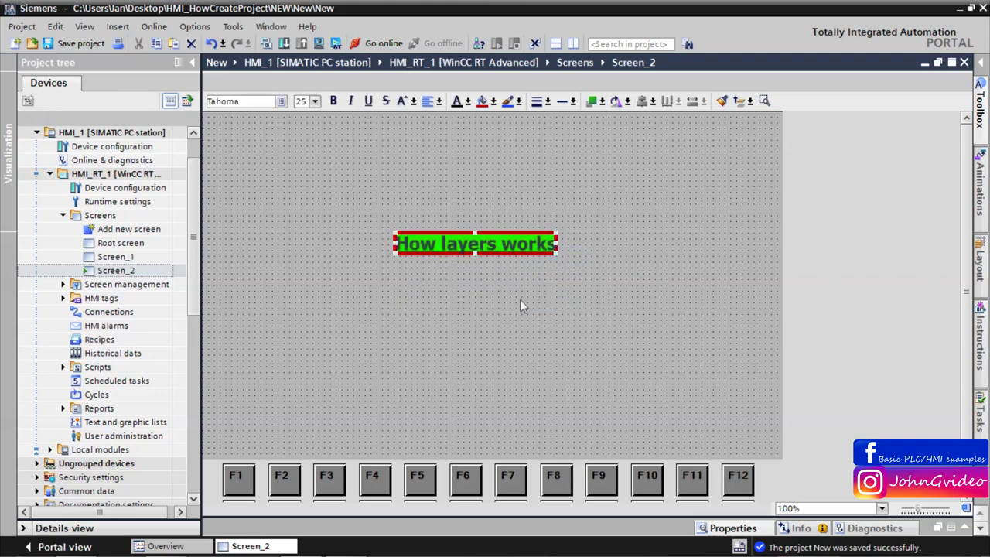
left_click(520, 303)
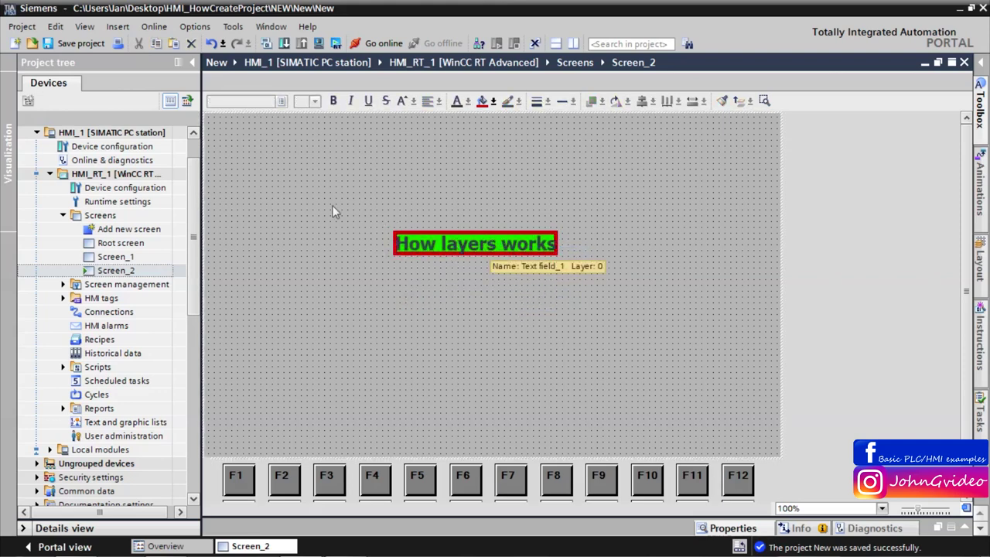
left_click(490, 246)
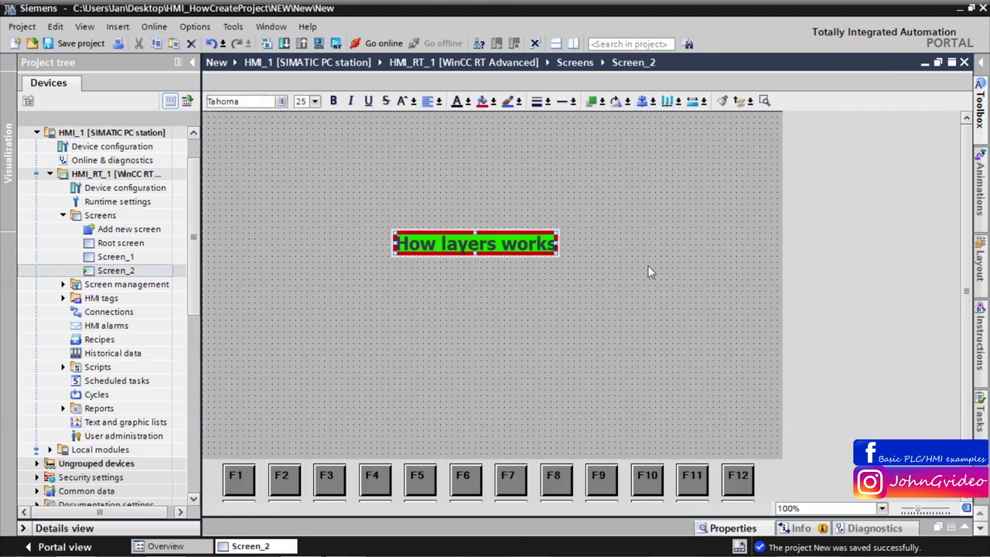
left_click(636, 272)
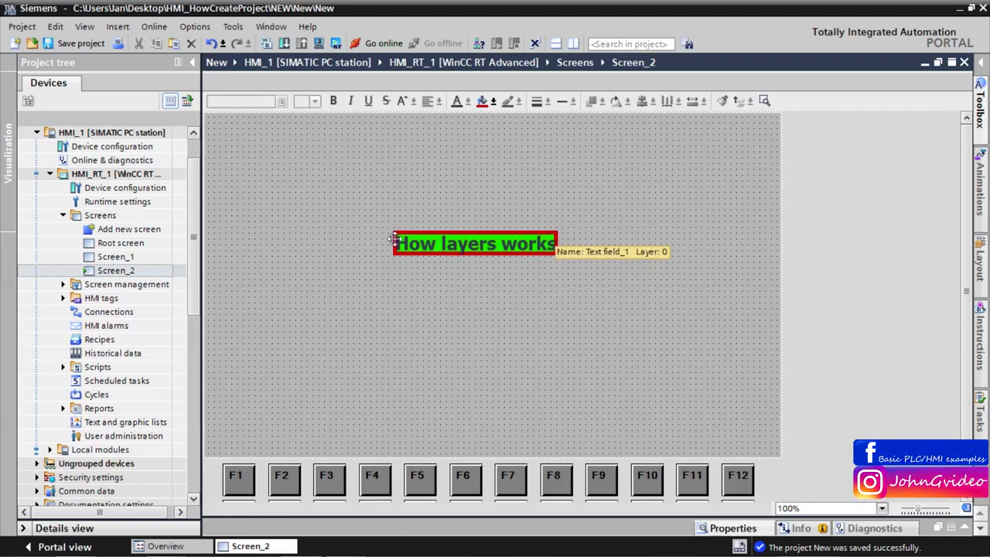
left_click(525, 245)
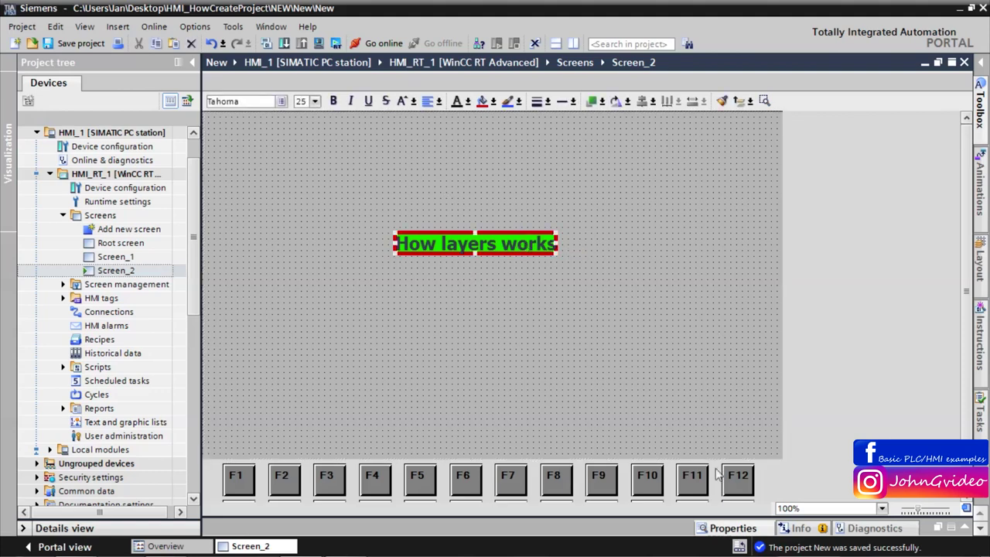
left_click(730, 528)
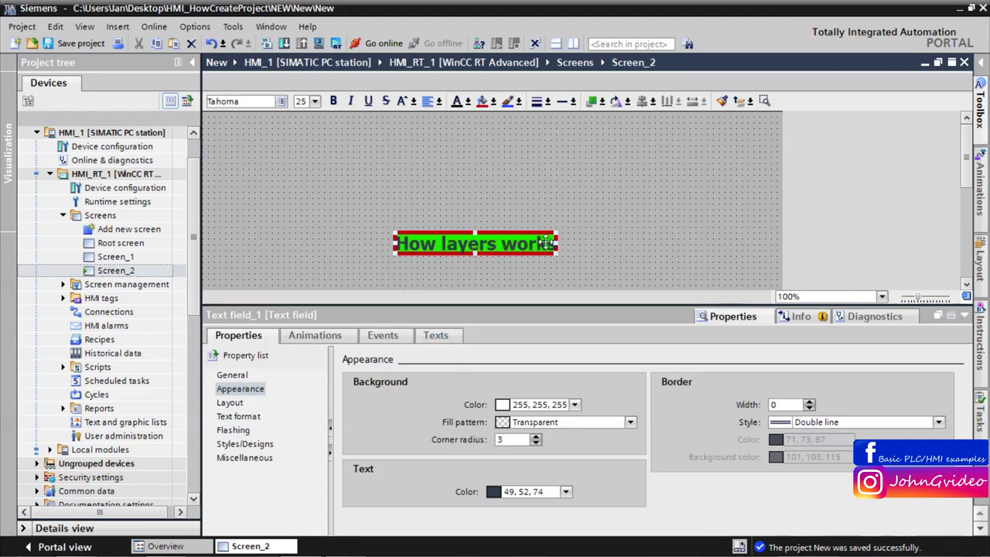
Pull the text, green rectangle and red frame apart from one another.
left_click_drag(545, 243, 641, 180)
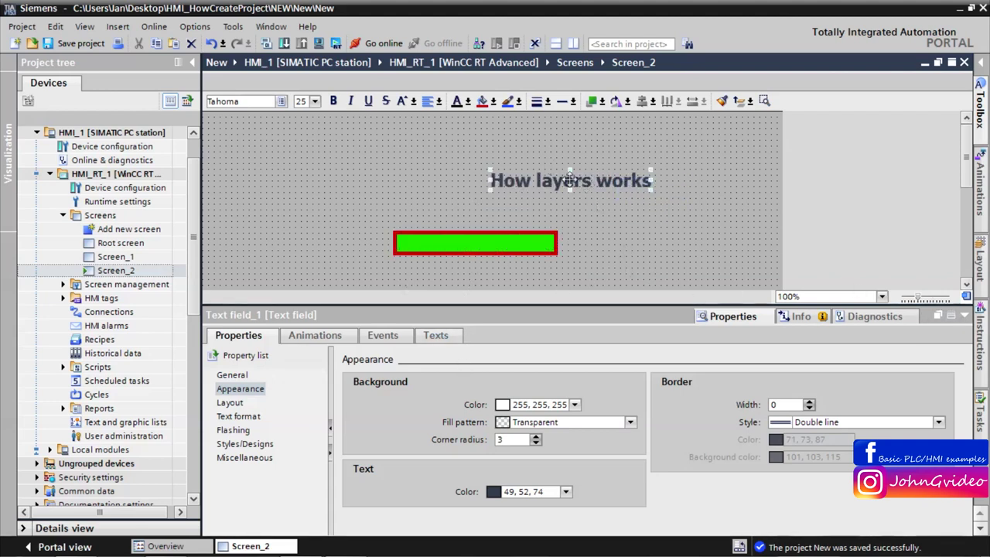
left_click(549, 232)
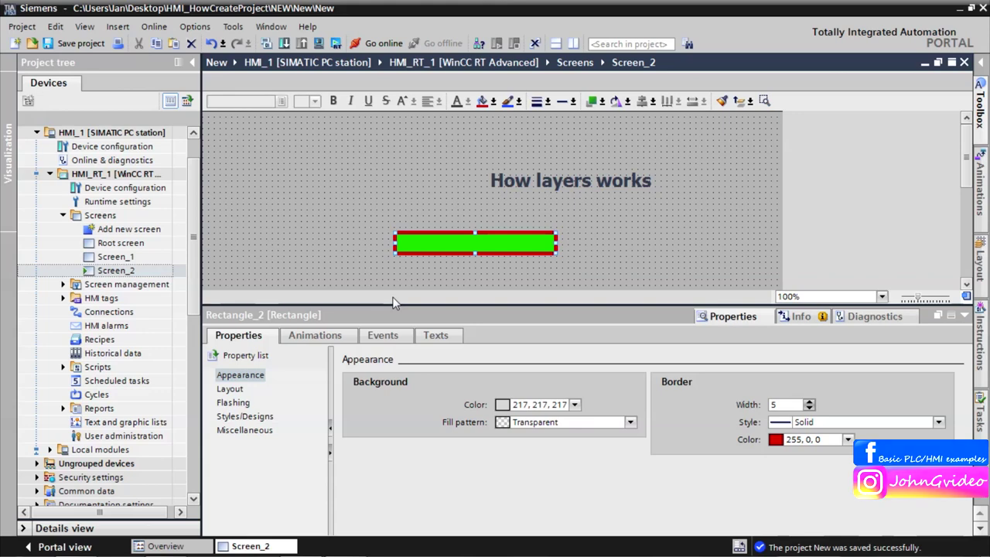
left_click_drag(507, 241, 402, 195)
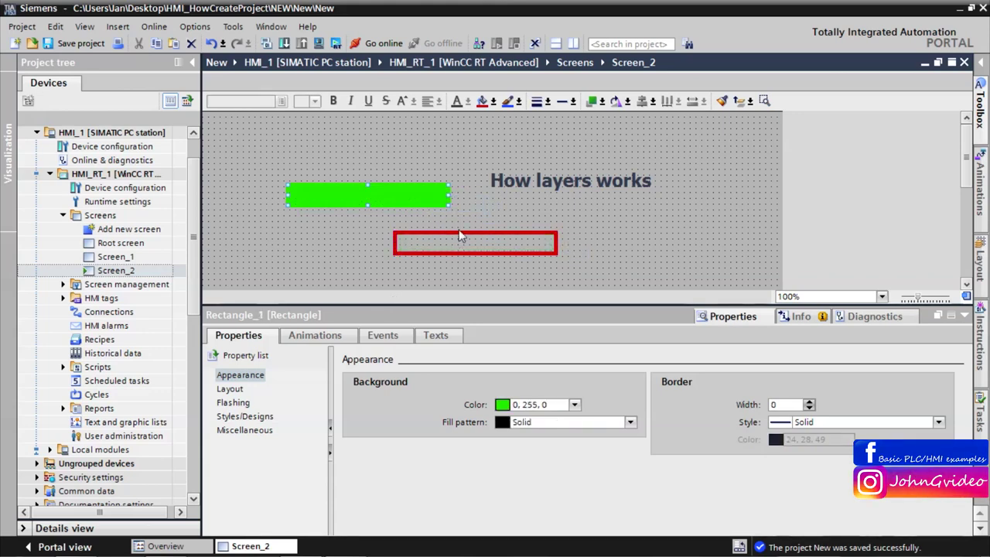
left_click(455, 227)
left_click(464, 241)
left_click_drag(463, 240, 593, 219)
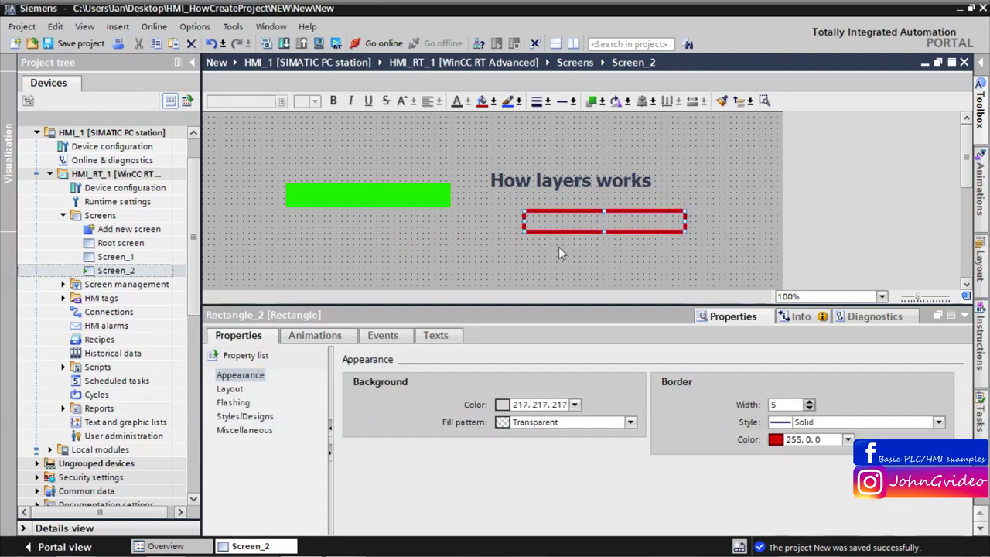
left_click(429, 198)
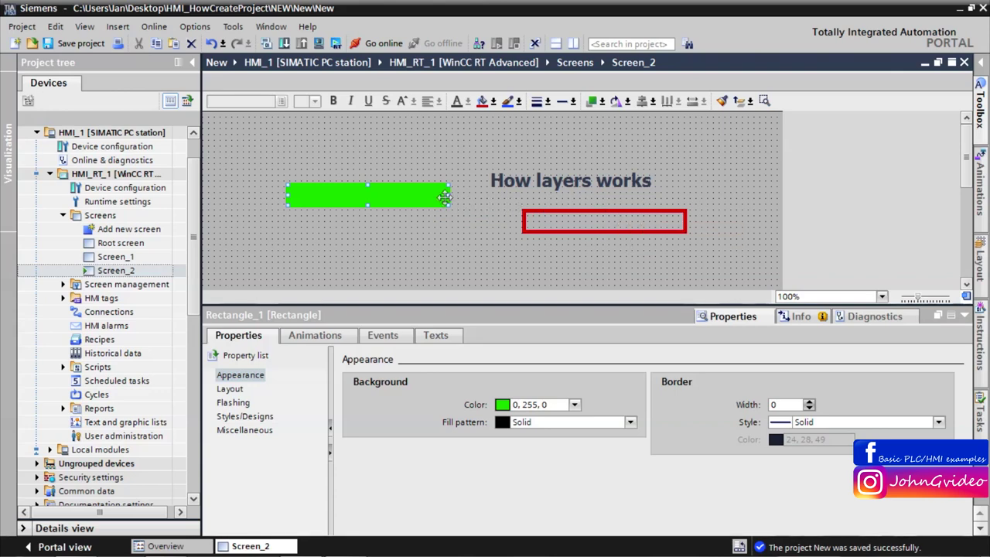
left_click(497, 179)
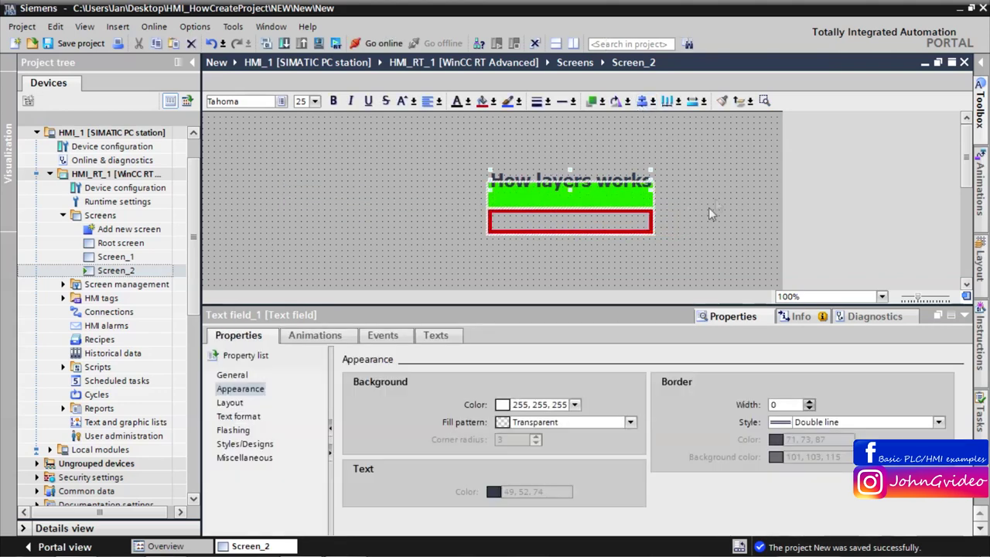
left_click(576, 223)
Place the red frame below the green rectangle and the green rectangle under the text, undoing a stretch.
left_click(578, 230)
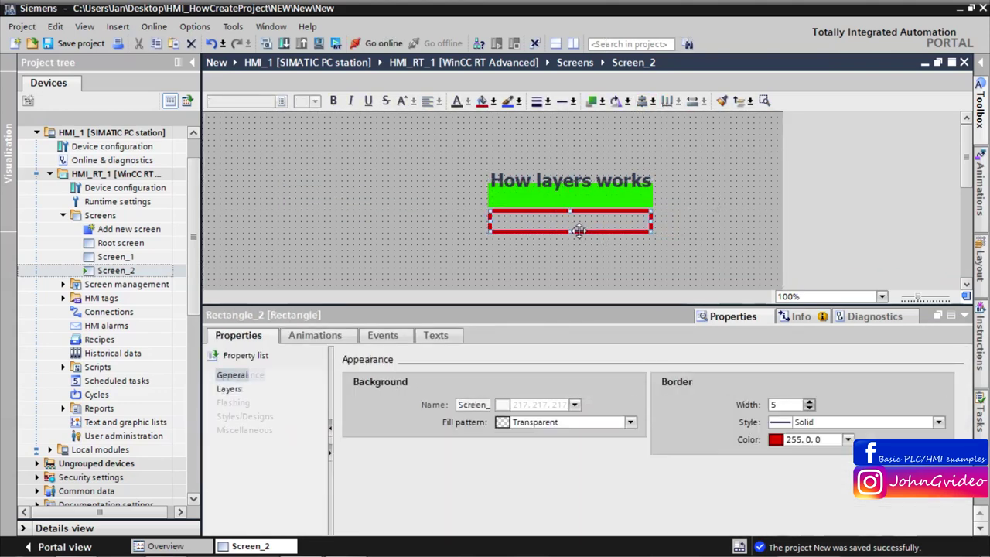
left_click_drag(578, 231, 583, 274)
left_click(559, 199)
mouse_move(570, 204)
left_mouse_down()
mouse_move(569, 236)
mouse_move(567, 220)
left_mouse_up()
left_click(211, 43)
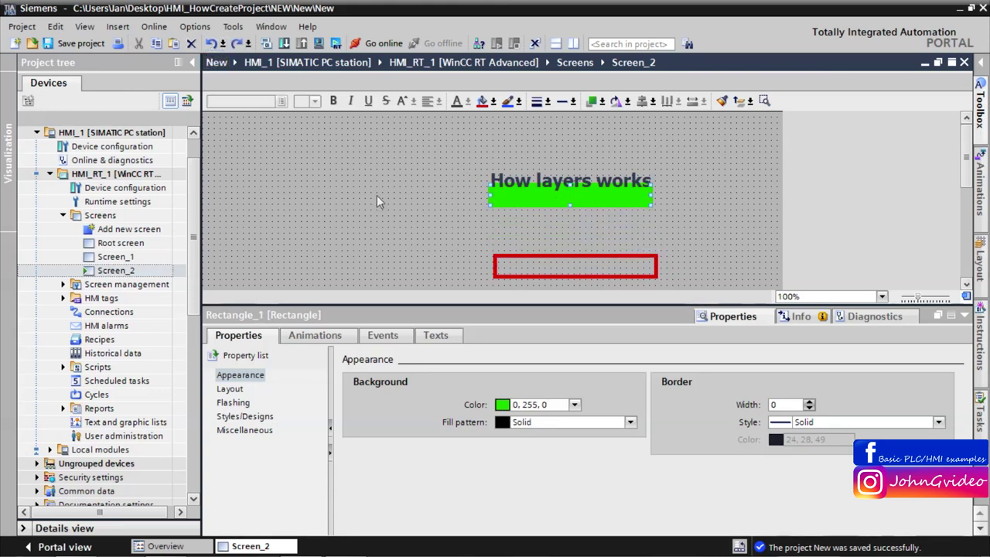
left_click(377, 202)
left_click(536, 194)
left_click_drag(537, 194, 542, 226)
left_click(497, 204)
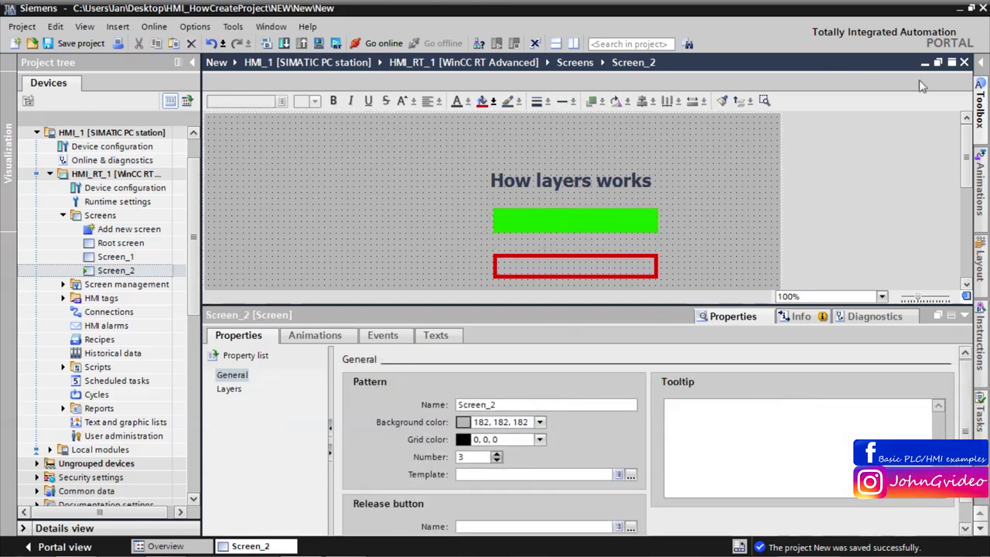
Rename Layer_1 to Background and Layer_2 to Border in the Layers list.
left_click(980, 101)
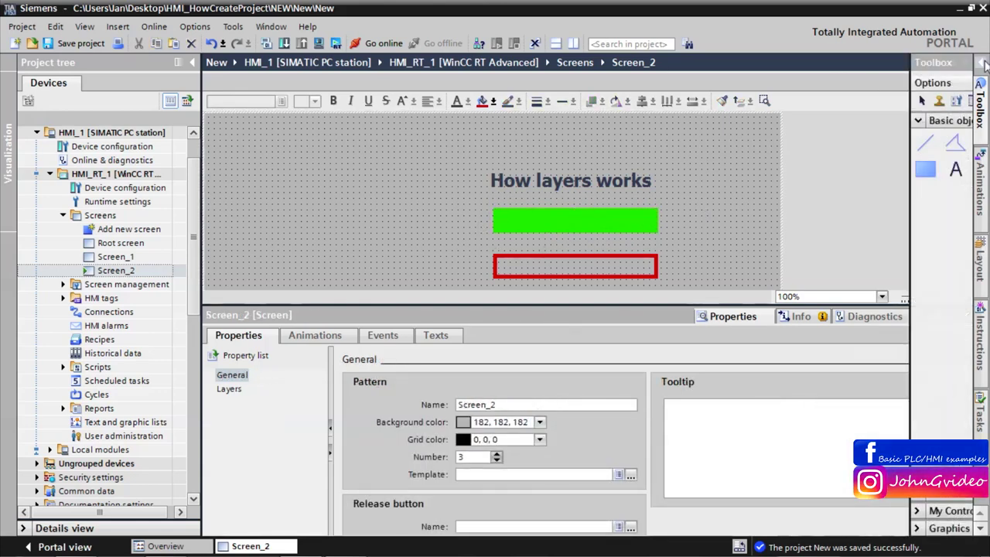
left_click(981, 263)
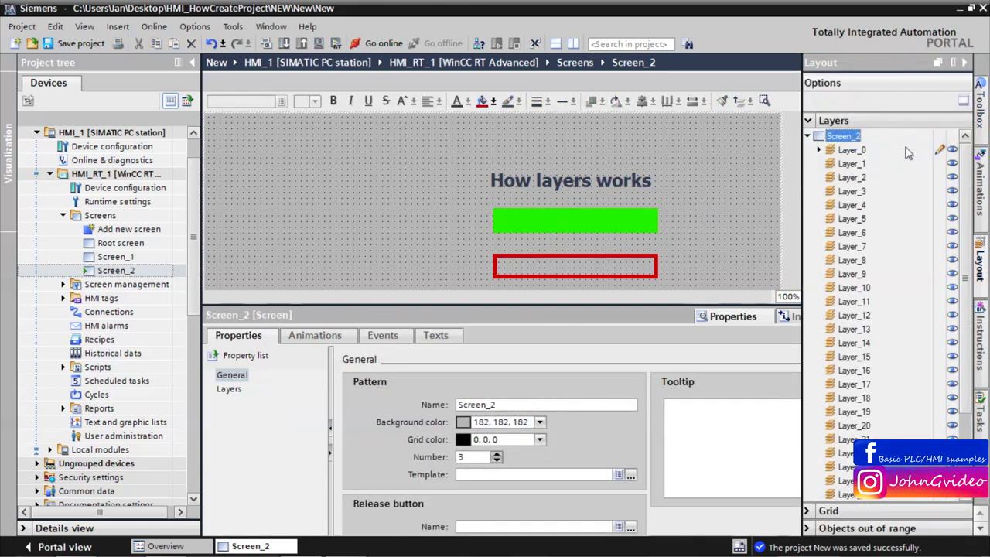
left_click(859, 167)
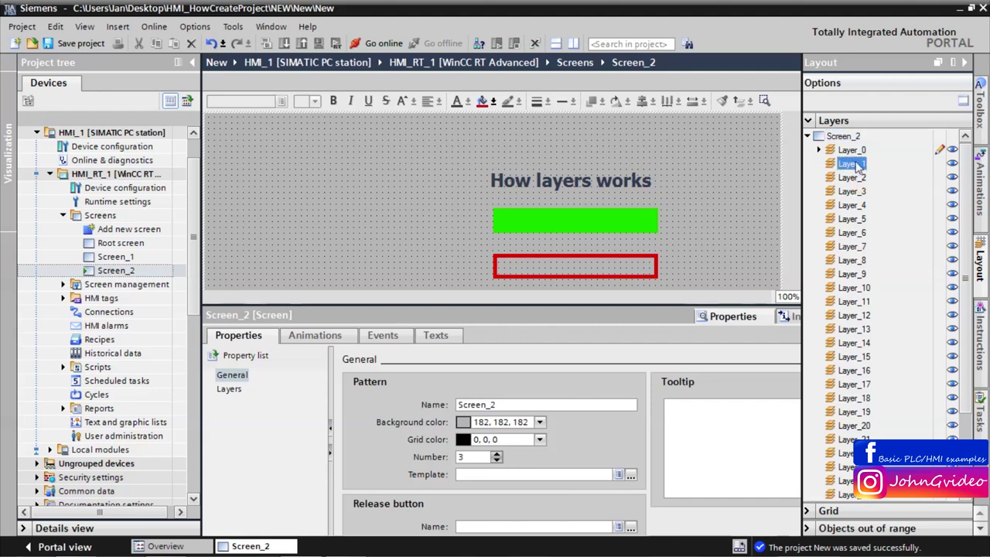
left_click(858, 165)
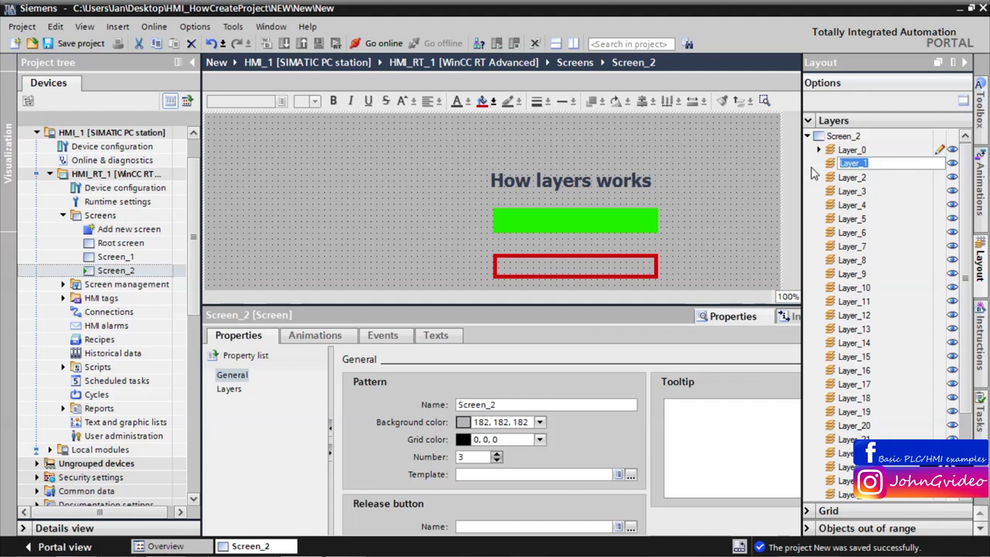
type("Background")
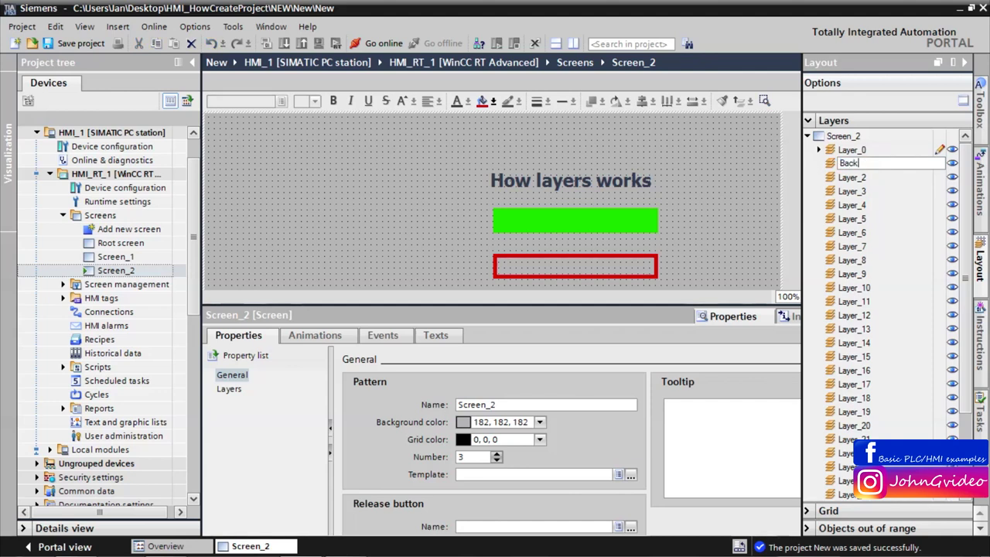
left_click(862, 179)
left_click(861, 178)
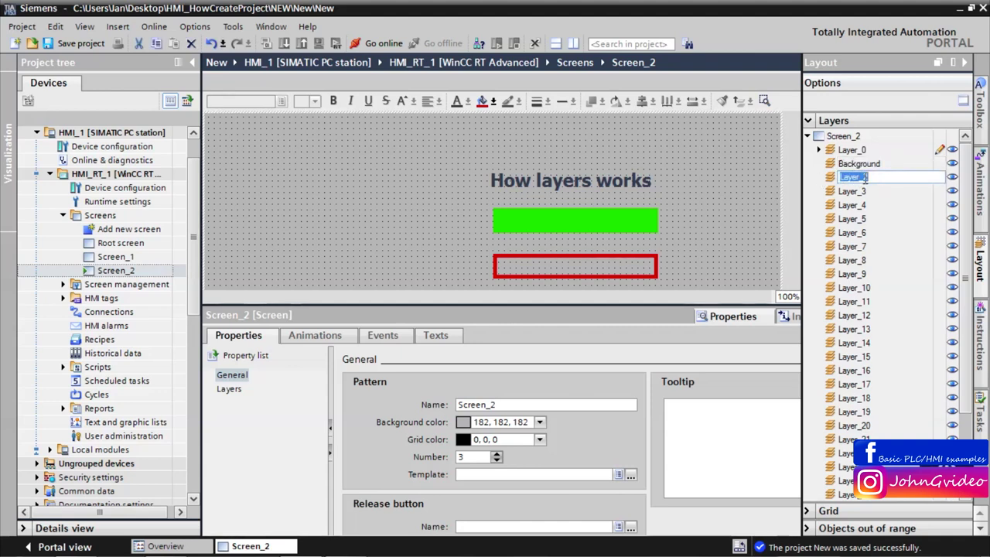
type("Border")
Rename the fourth layer to Text and reposition the Background layer in the list.
left_click(863, 193)
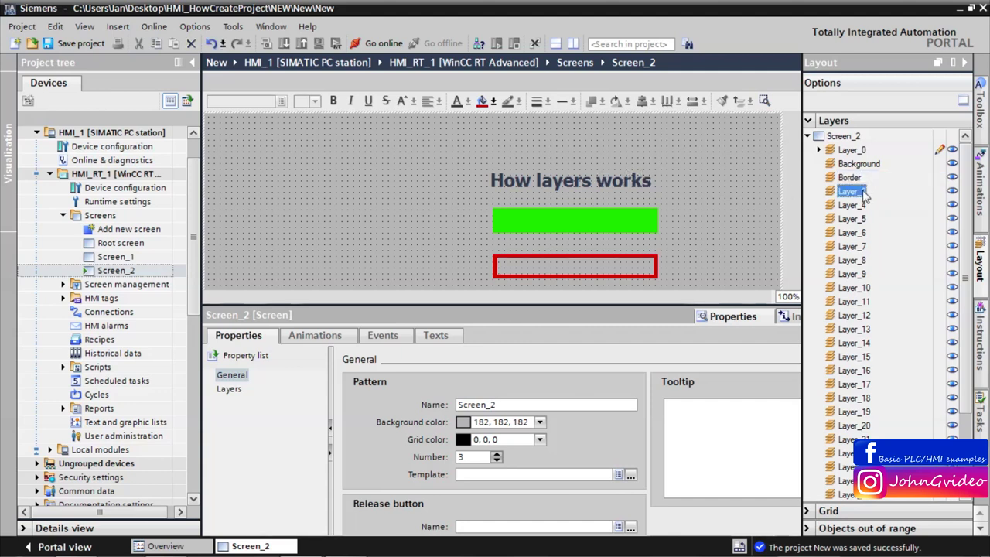
left_click(863, 192)
type("Th")
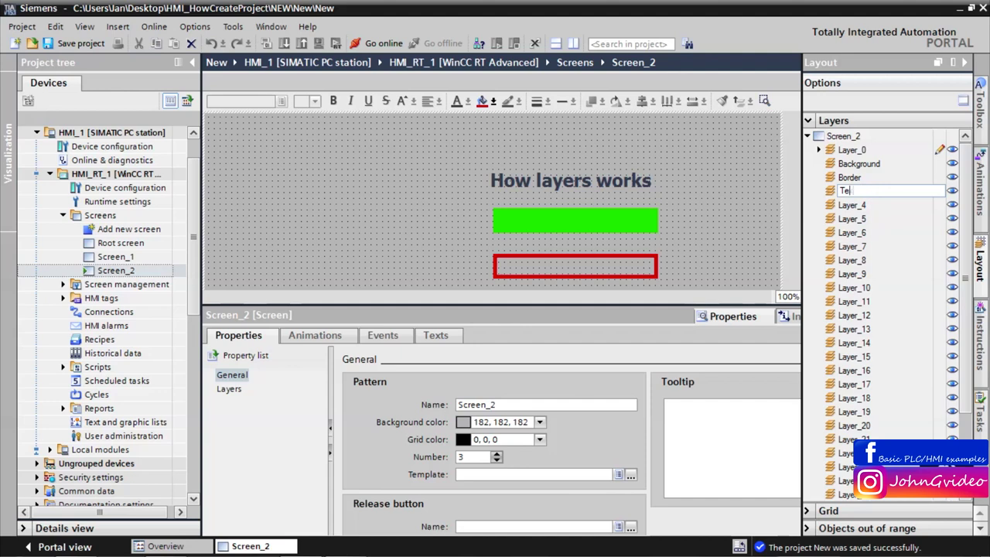
key("Return")
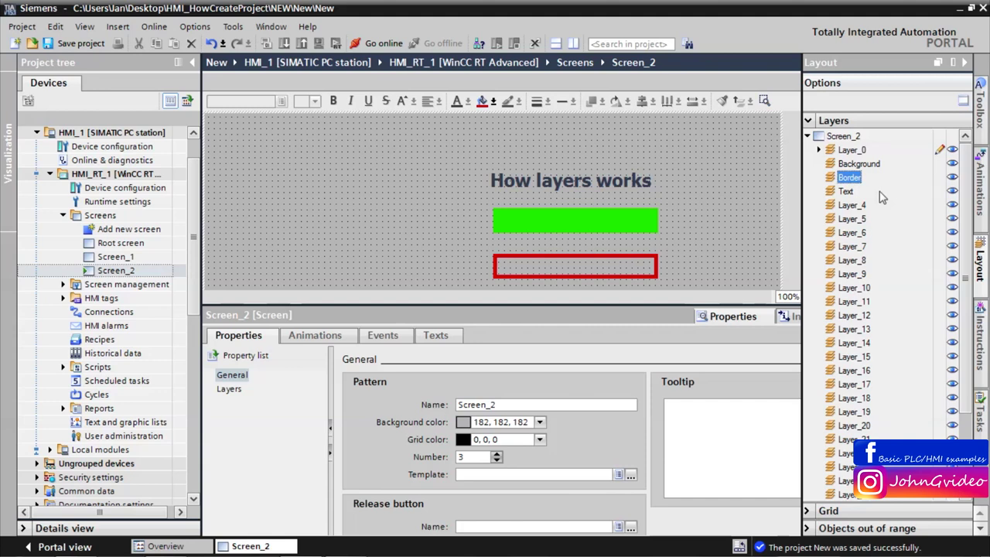
left_click(878, 191)
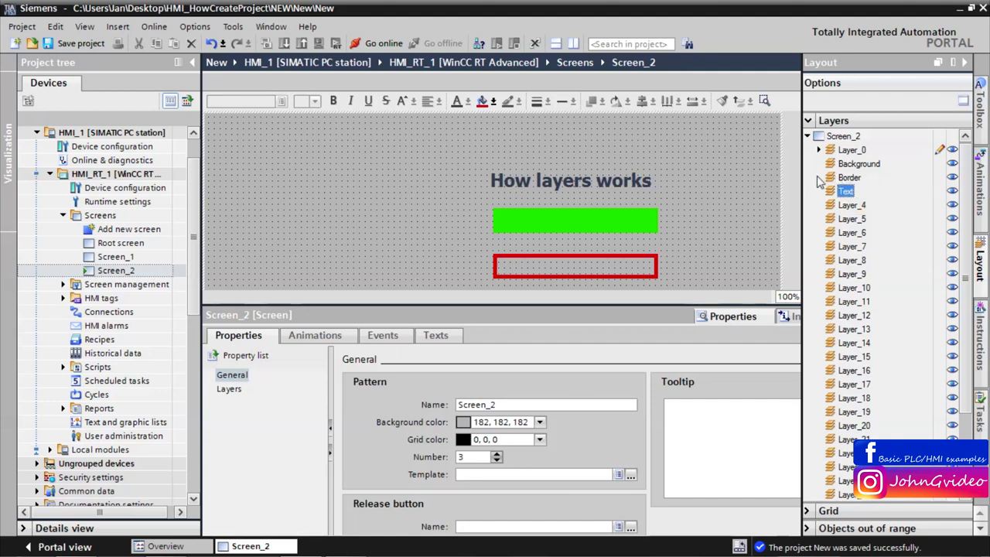
left_click_drag(833, 163, 775, 199)
left_click(632, 221)
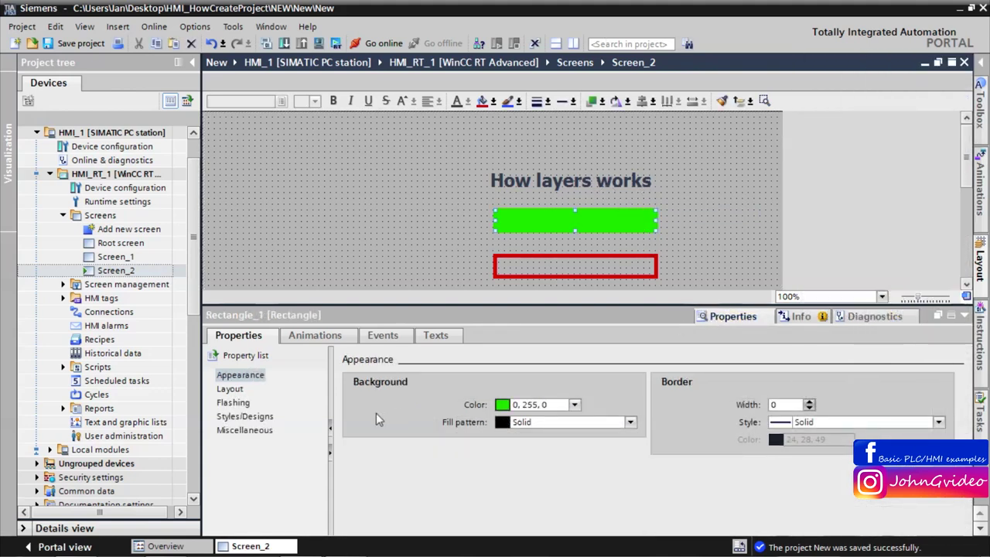
Assign the green rectangle to layer 3 - Text under Miscellaneous.
left_click(259, 431)
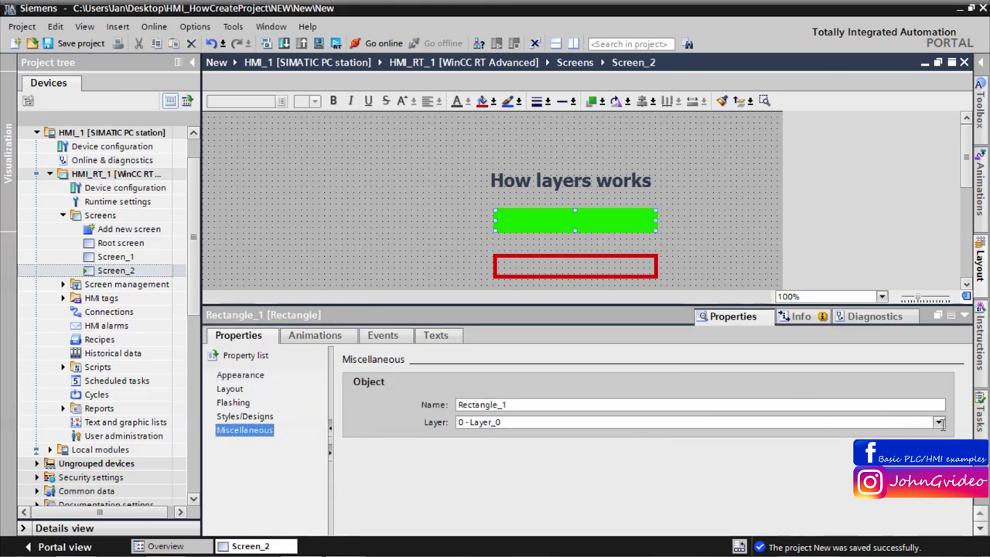
left_click(939, 423)
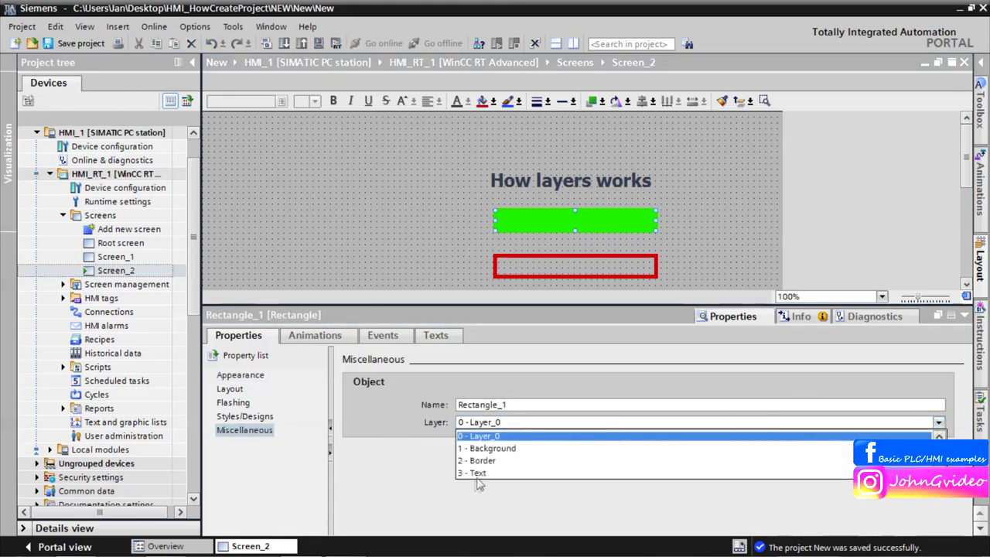
left_click(473, 473)
Put the 'How layers works' title on layer 1 - Background.
left_click(599, 182)
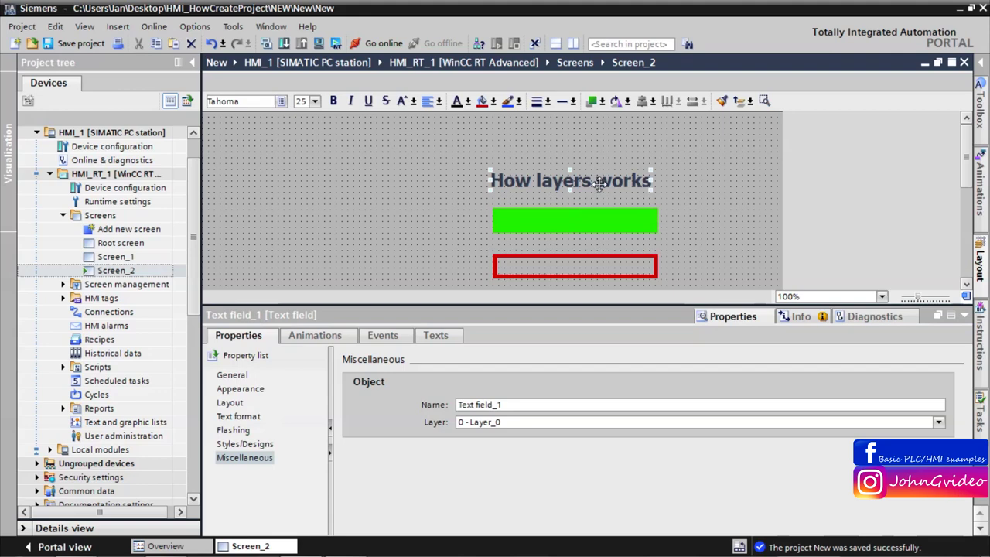
left_click(937, 422)
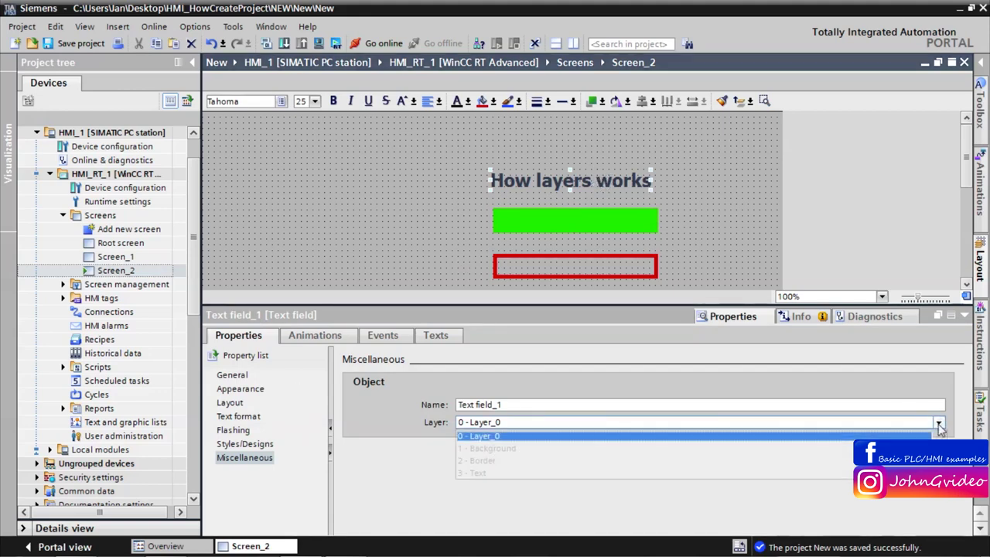
left_click(480, 448)
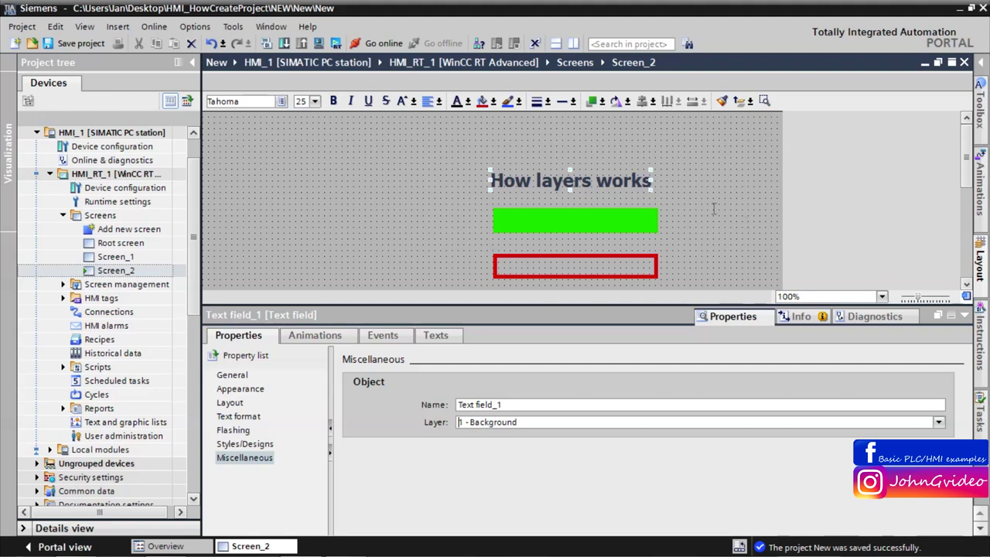
left_click(607, 219)
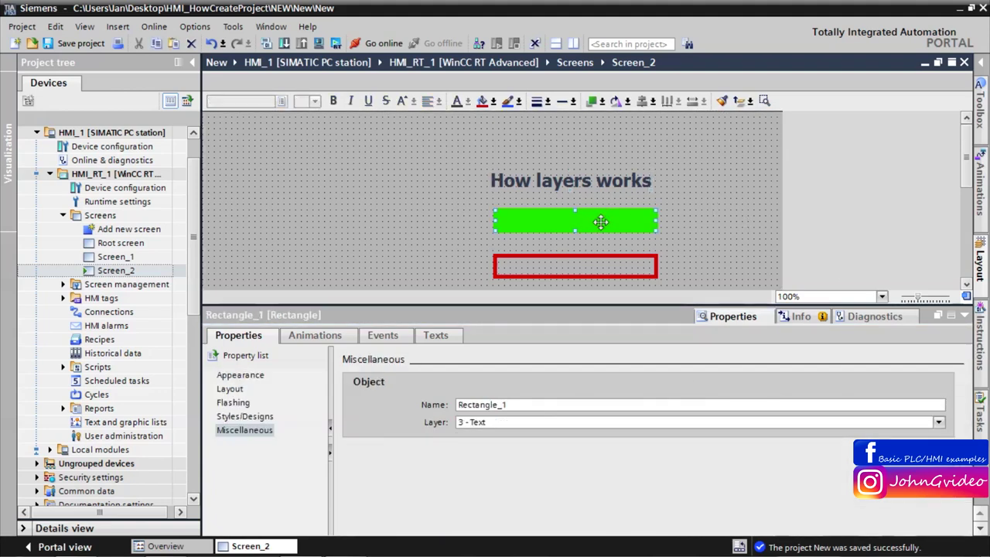
Drag the green rectangle and title so the rectangle overlaps the title.
left_click_drag(601, 222, 611, 245)
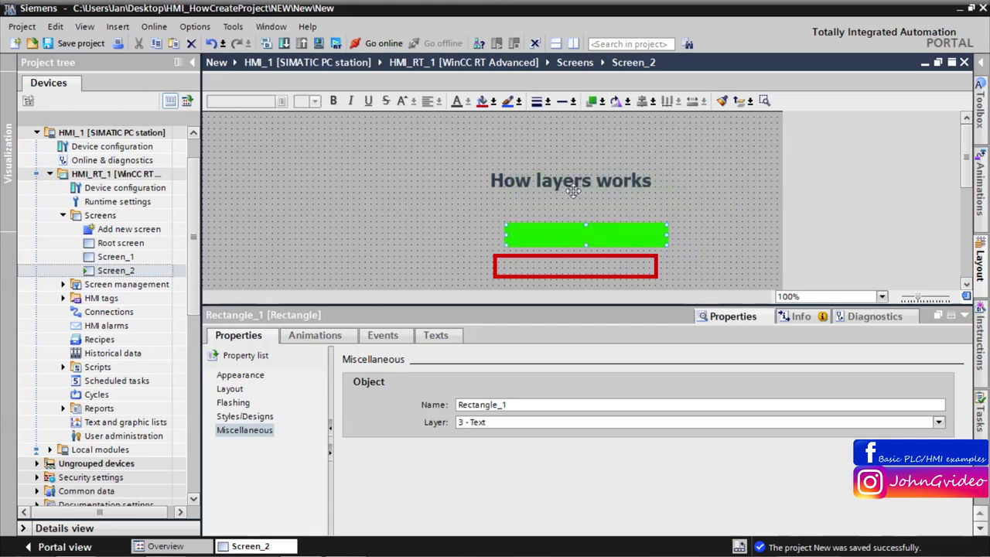
left_click_drag(513, 180, 442, 166)
left_click_drag(596, 232, 580, 214)
left_click(687, 198)
Apply Order > Bring to front, then Move forward, to the title.
left_click(523, 164)
right_click(523, 164)
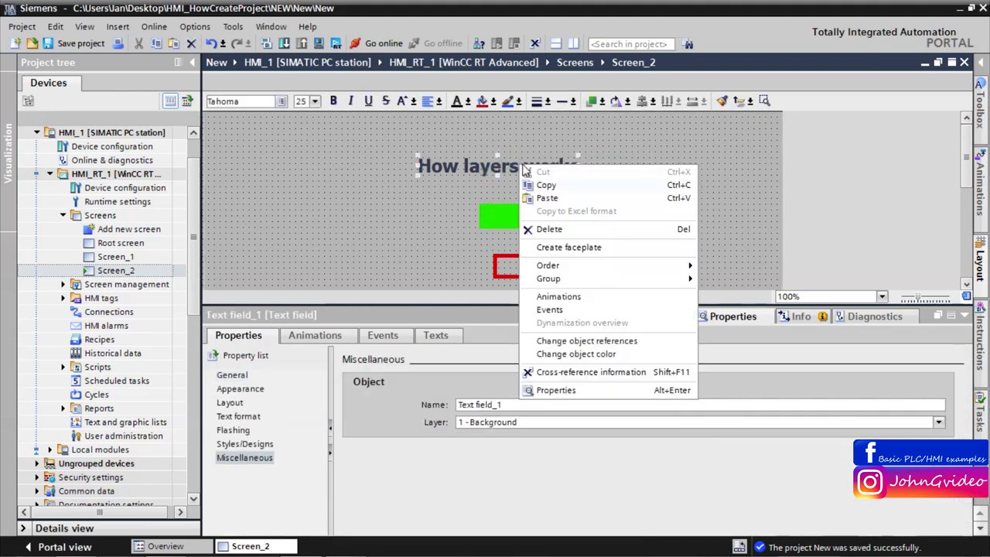
mouse_move(634, 271)
left_click(732, 265)
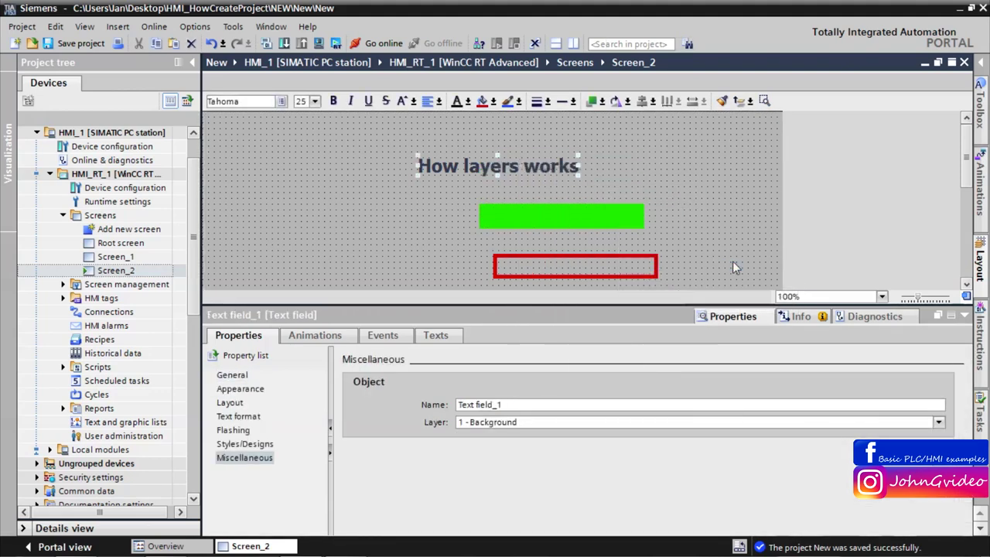
right_click(533, 161)
mouse_move(715, 262)
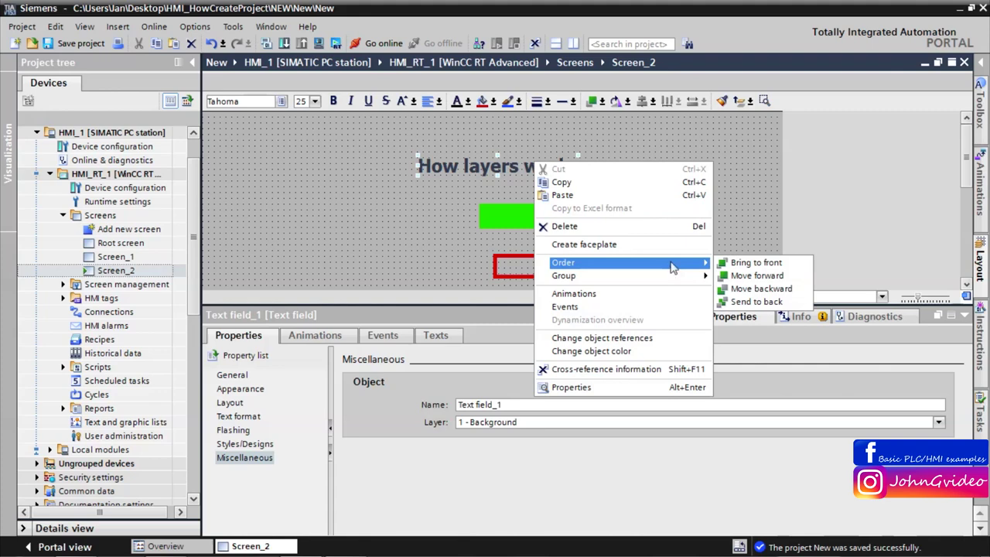
left_click(771, 274)
Apply Order > Move backward, then Send to back, to the green rectangle.
left_click(580, 211)
right_click(580, 211)
mouse_move(739, 313)
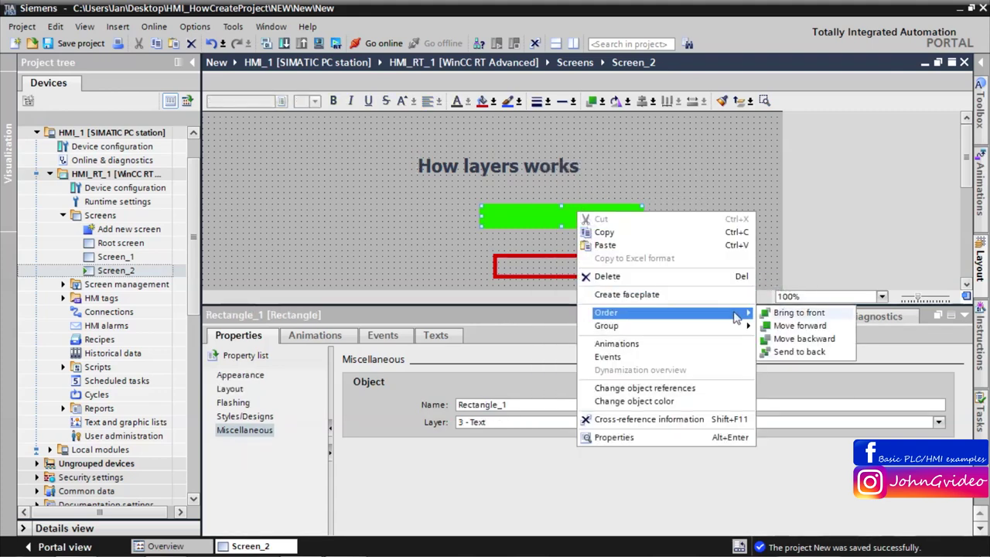
left_click(804, 339)
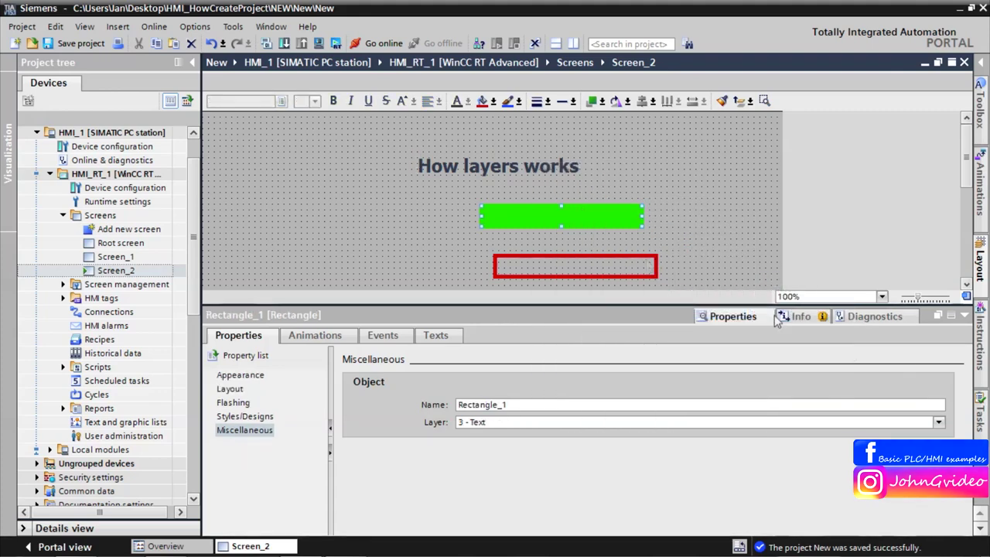
right_click(592, 214)
mouse_move(719, 316)
left_click(813, 353)
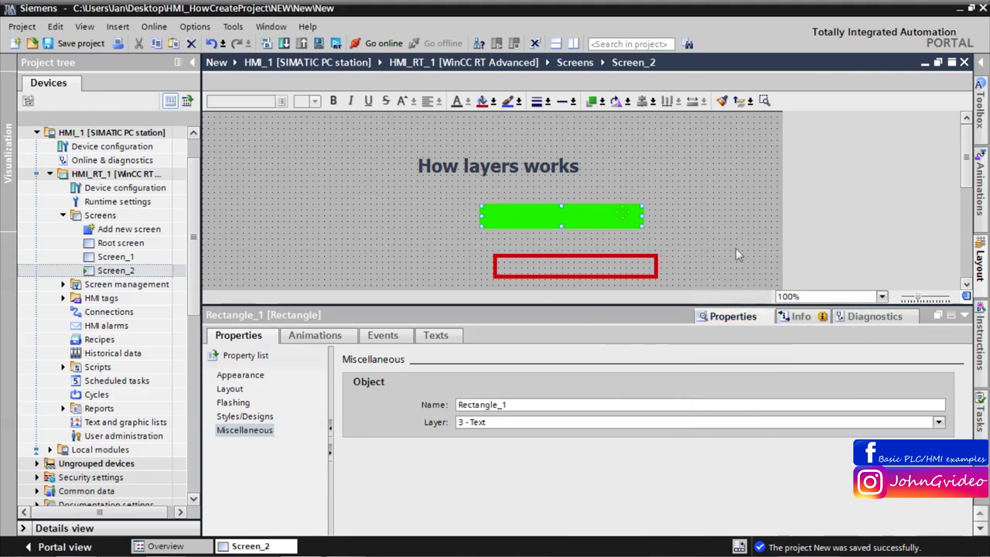
Drag the green rectangle above the title, with the title between it and the red frame.
left_click(661, 193)
left_click_drag(570, 217, 537, 168)
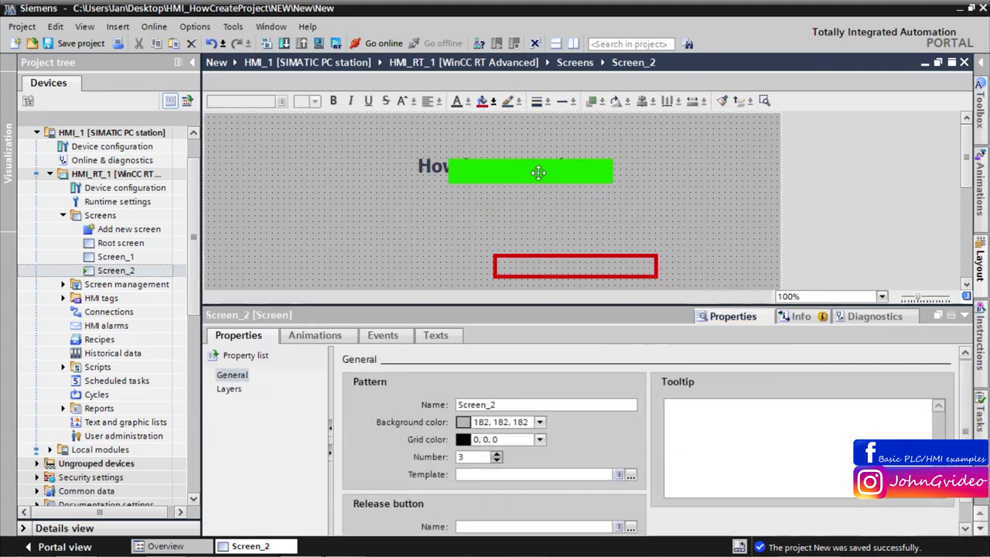
left_click_drag(536, 171, 578, 165)
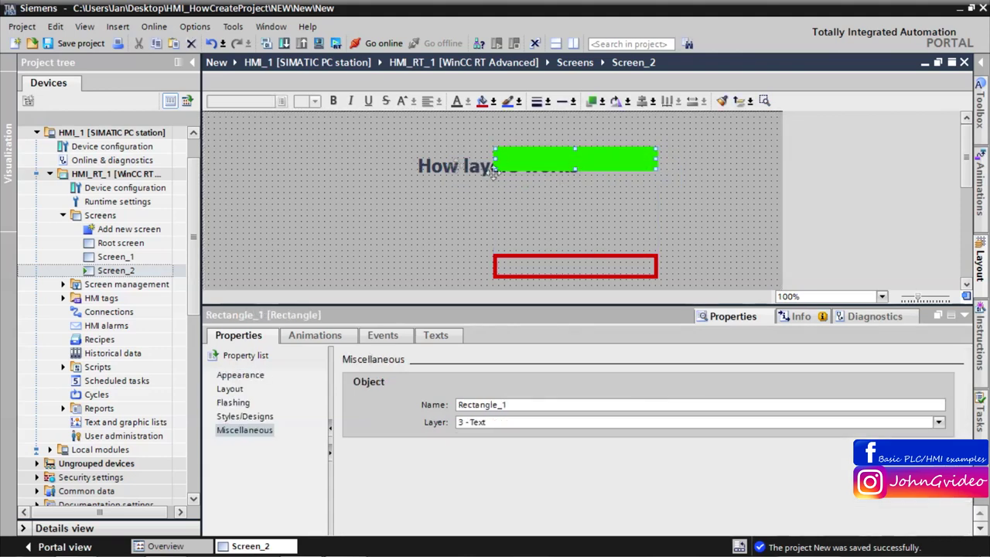
left_click_drag(456, 166, 478, 191)
left_click_drag(533, 205, 566, 195)
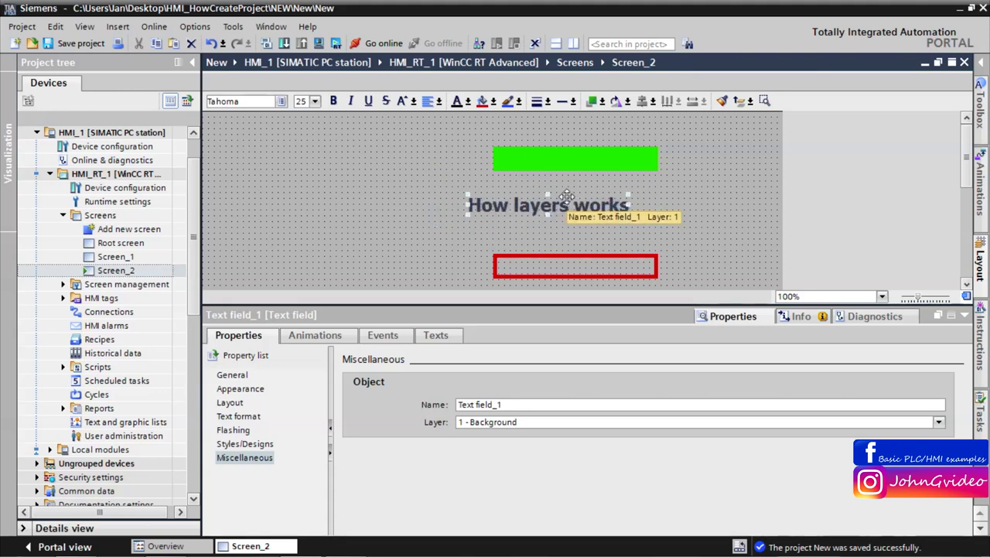
left_click(741, 191)
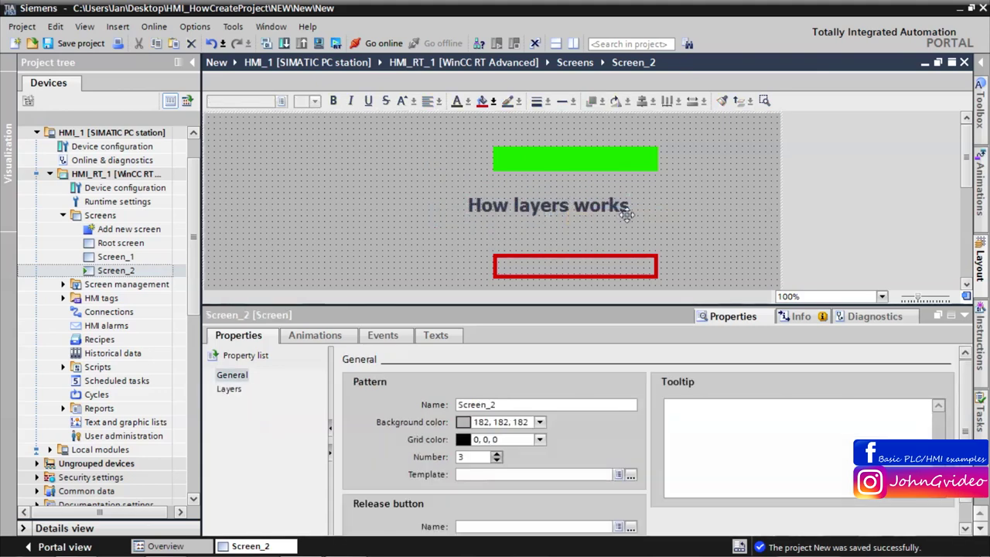
Move the green rectangle to layer 1 - Background and the title to 3 - Text.
left_click(620, 158)
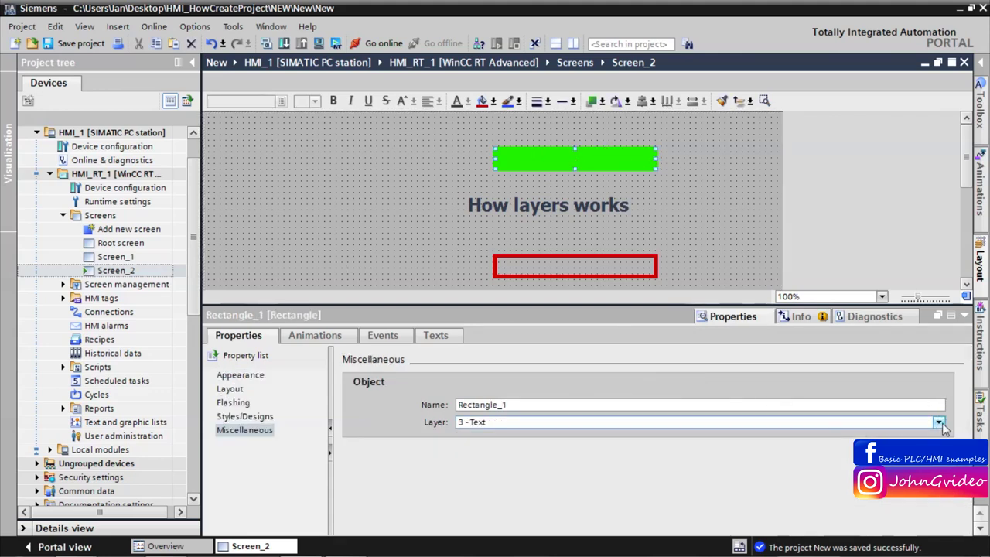
left_click(939, 423)
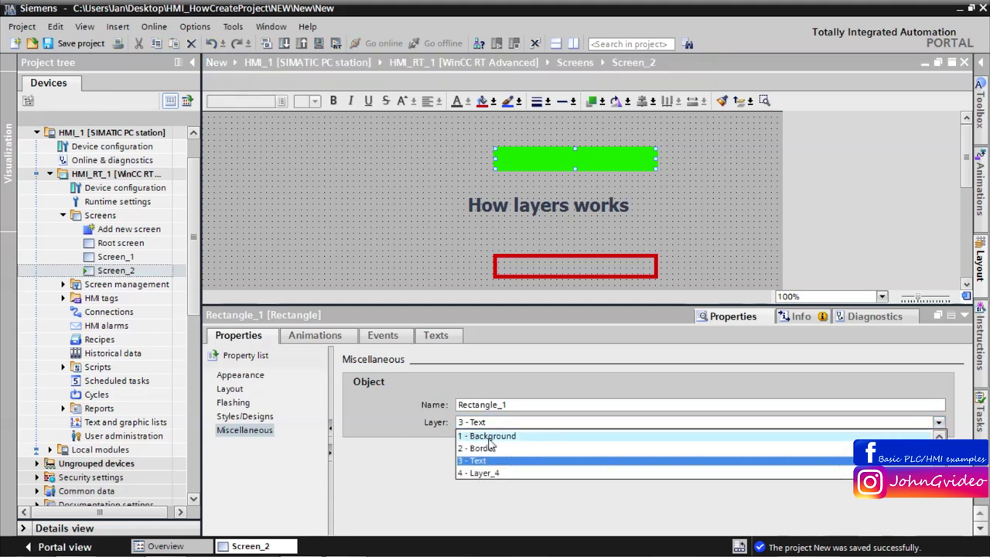
left_click(489, 437)
left_click(553, 205)
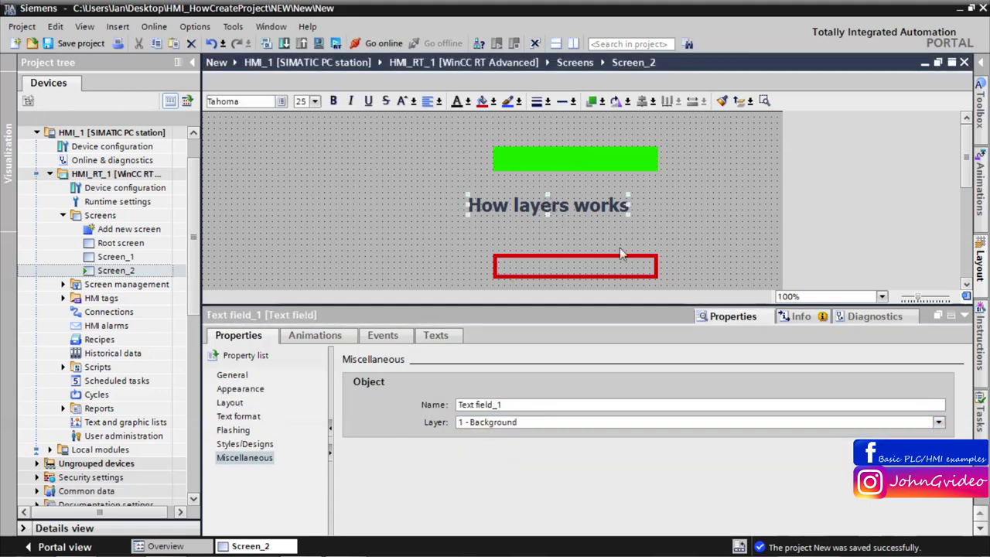
left_click(938, 425)
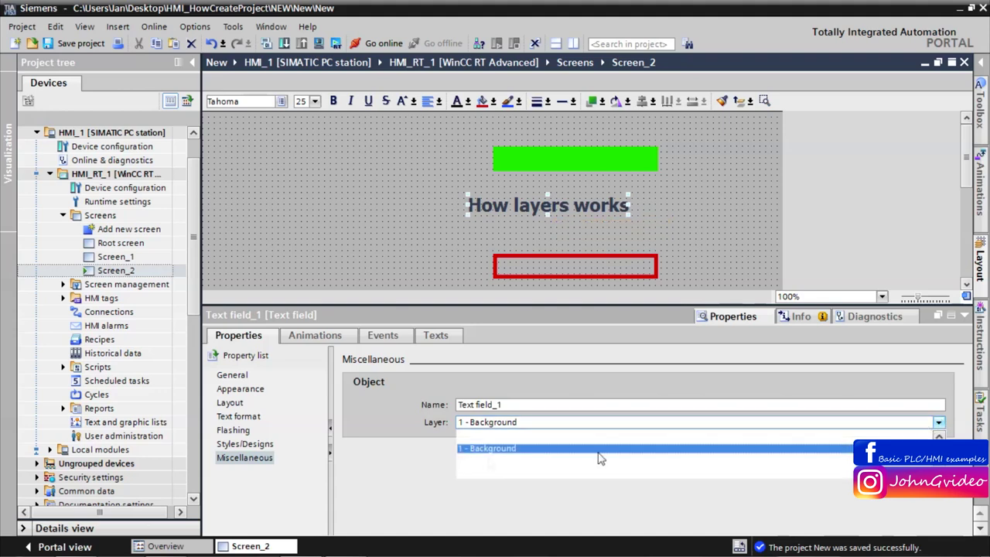
left_click(481, 473)
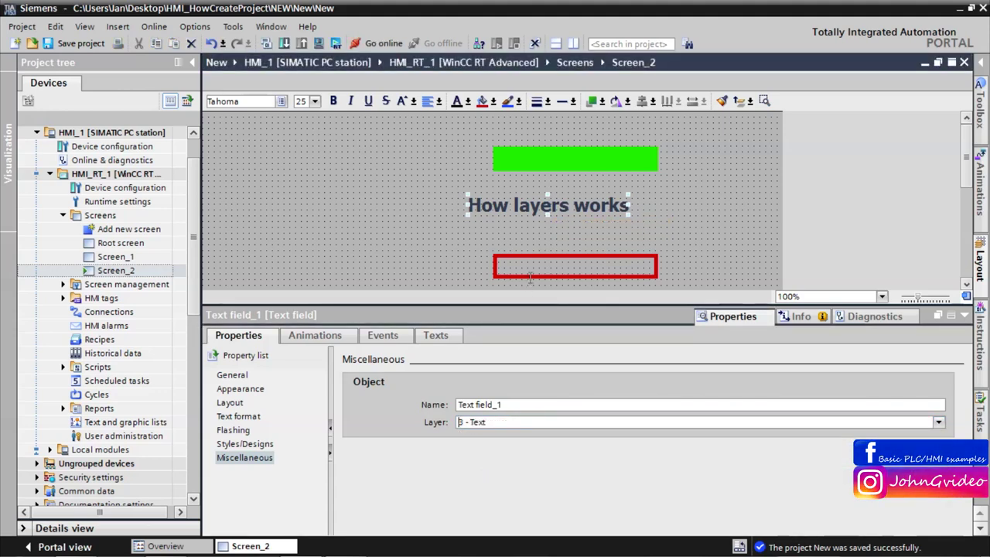
Assign the red-outlined rectangle to layer 2 - Border and collapse the inspector.
left_click(529, 276)
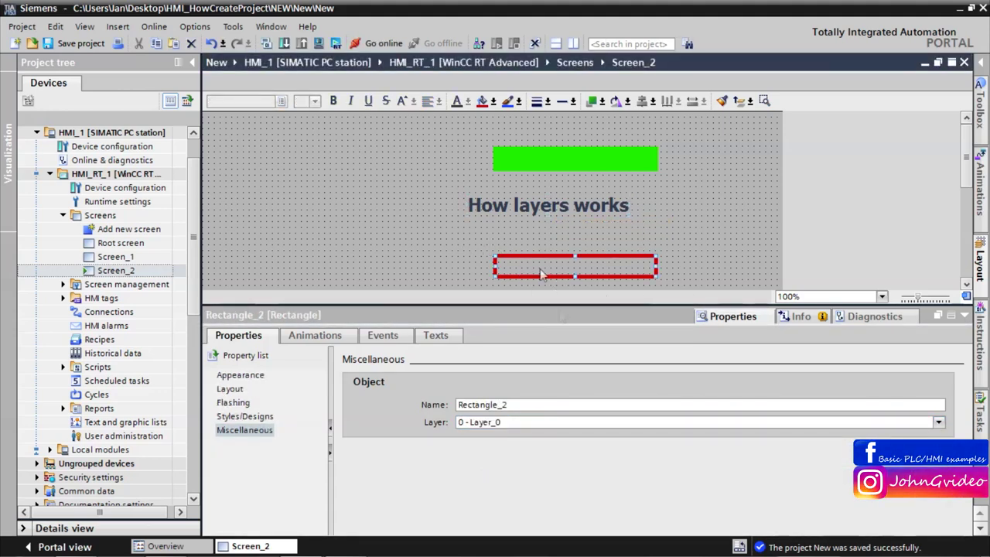
left_click(938, 423)
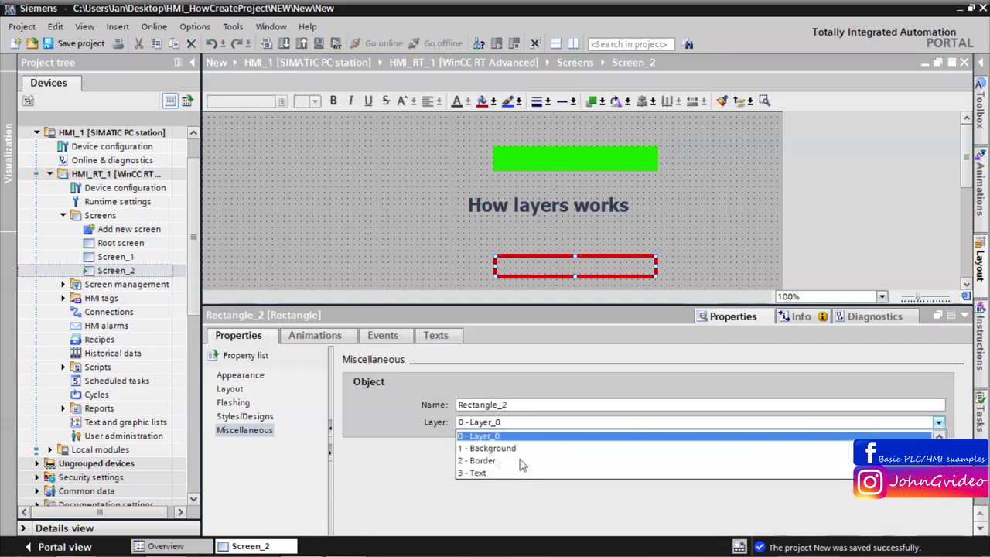
left_click(481, 461)
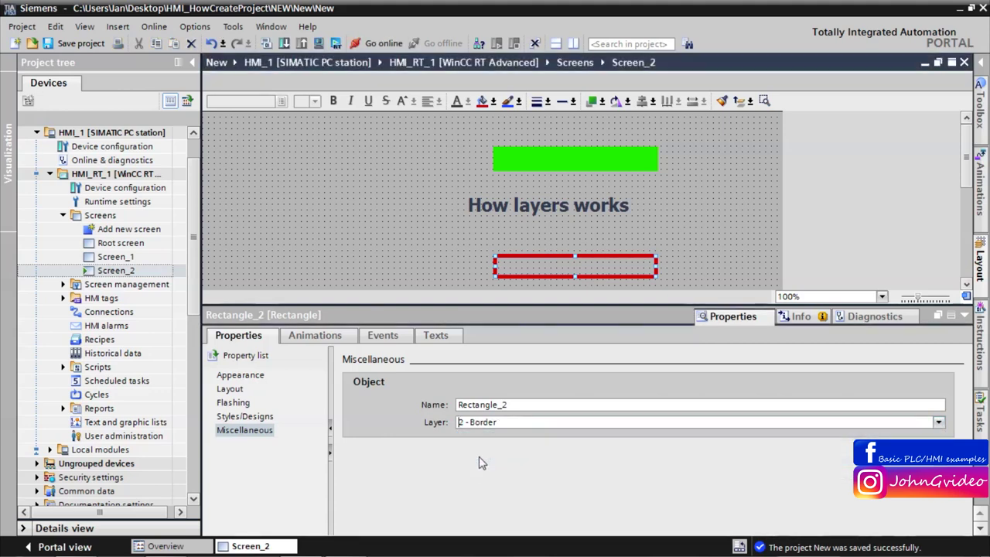
left_click(720, 226)
left_click(964, 315)
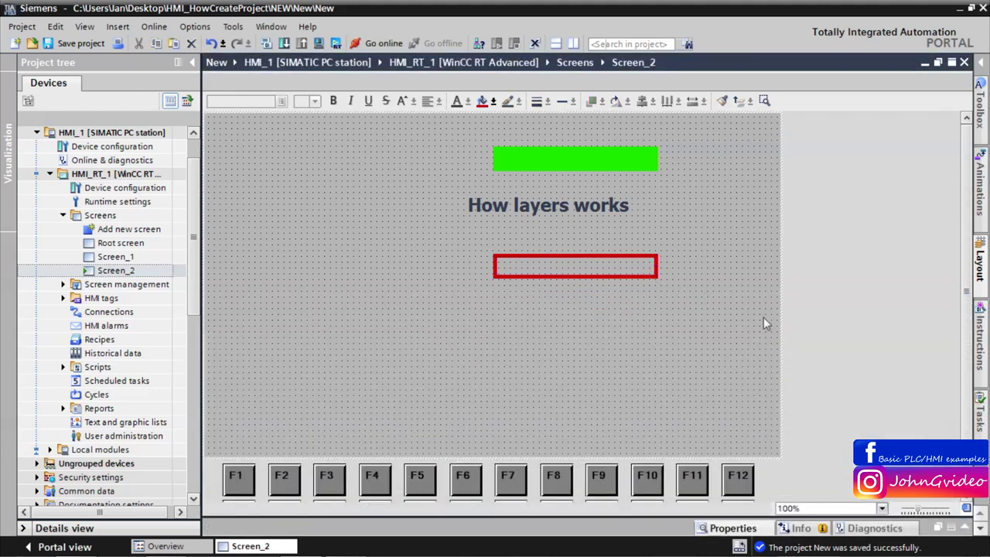
Centre the title and green bar with Align > Center selected objects, then drag the stack down-left.
left_click(573, 205)
left_click(615, 157, "ctrl")
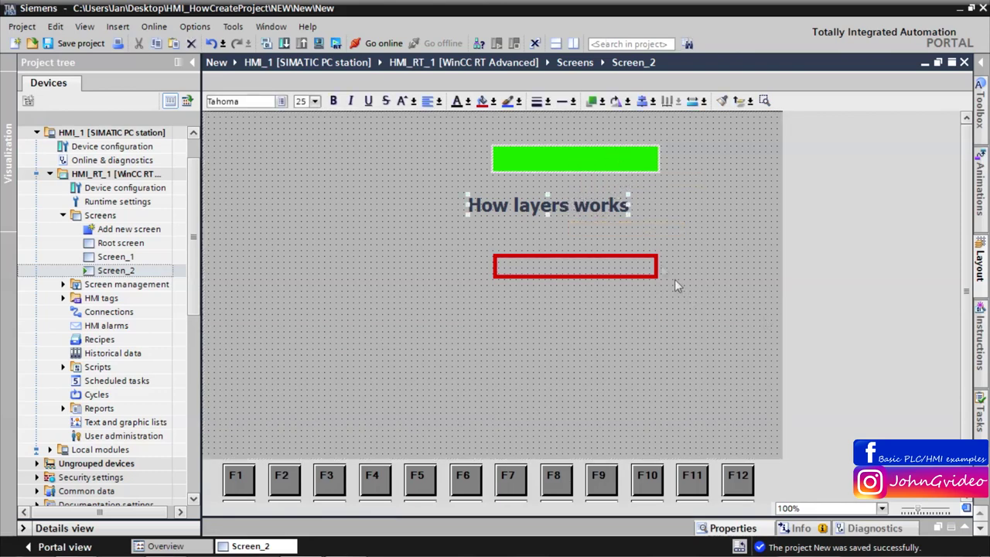
left_click(652, 102)
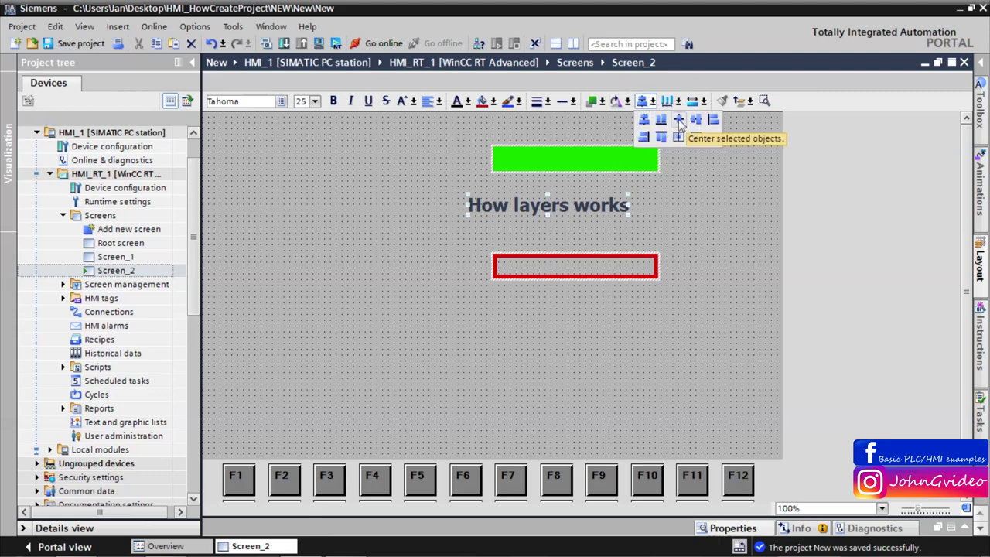
left_click(678, 119)
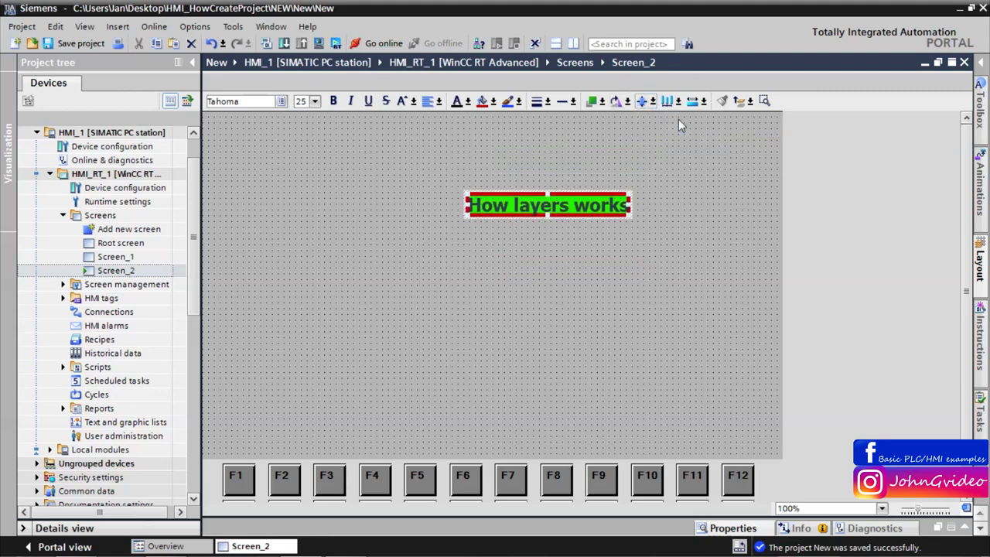
left_click_drag(593, 192, 547, 281)
left_click(592, 281)
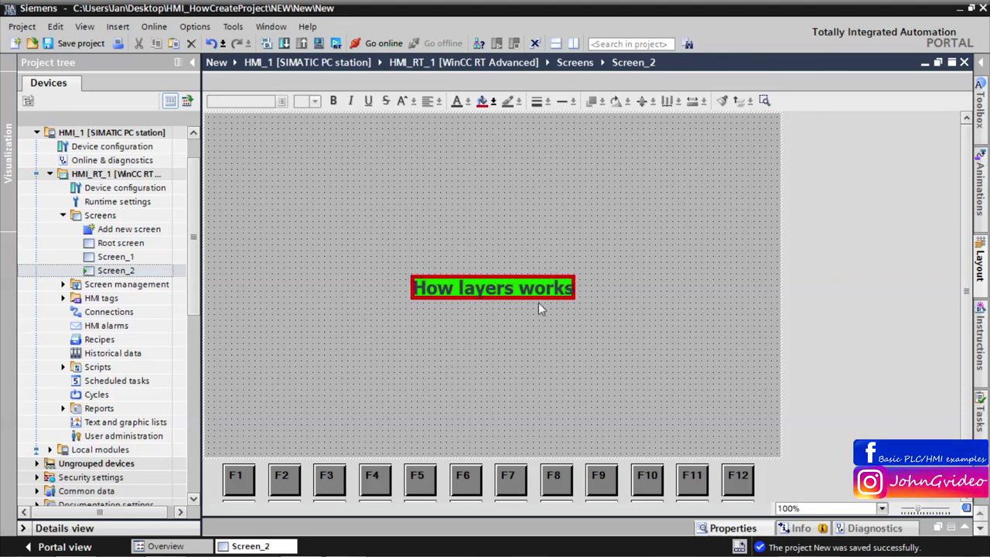
Turn off the Text and Border layers in Screen_2's layer list, then select the green rectangle.
mouse_move(509, 281)
left_click(981, 67)
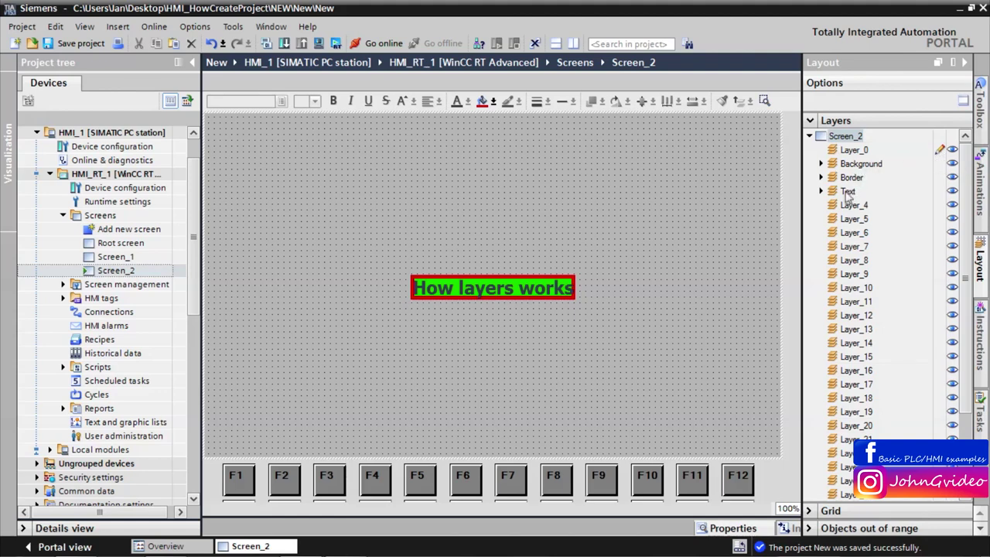
left_click(951, 193)
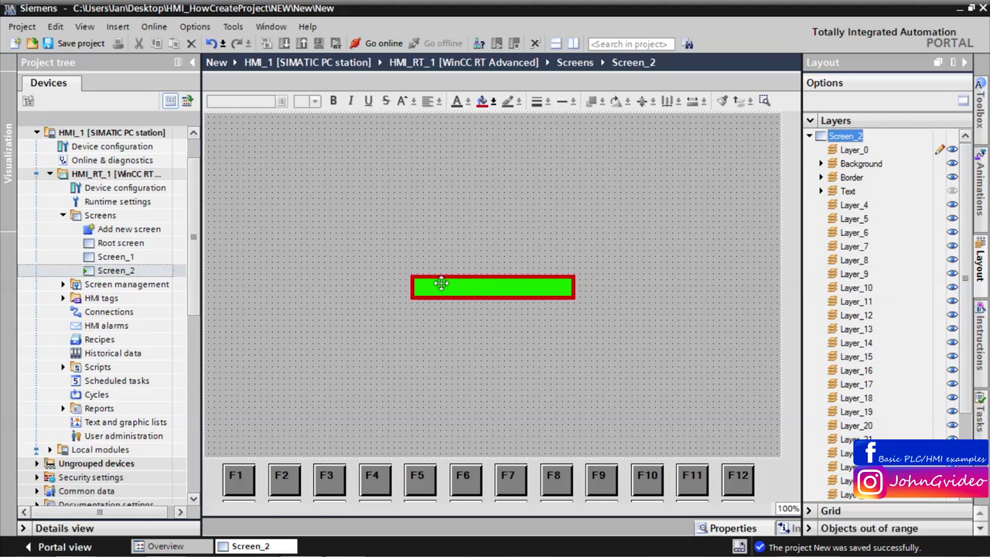
left_click(952, 177)
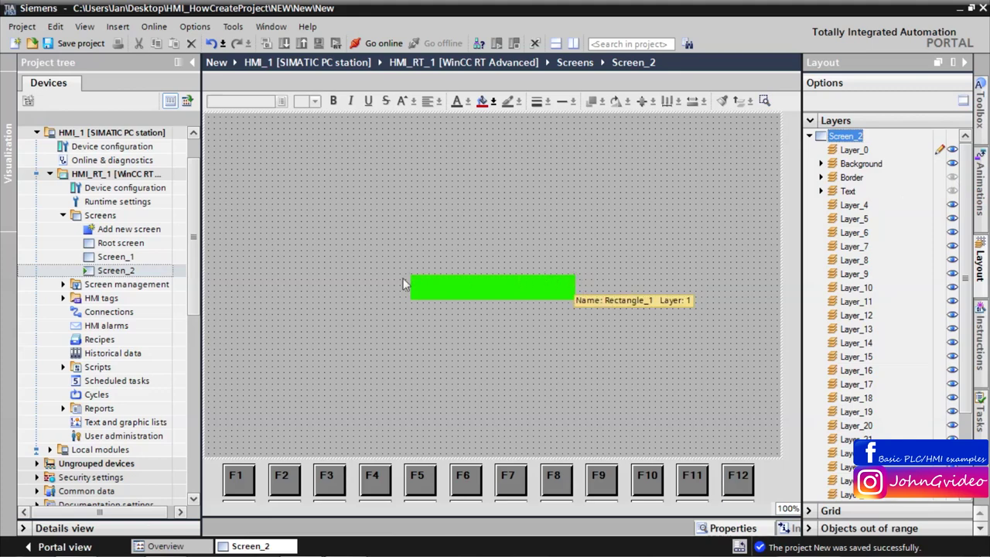
left_click(542, 279)
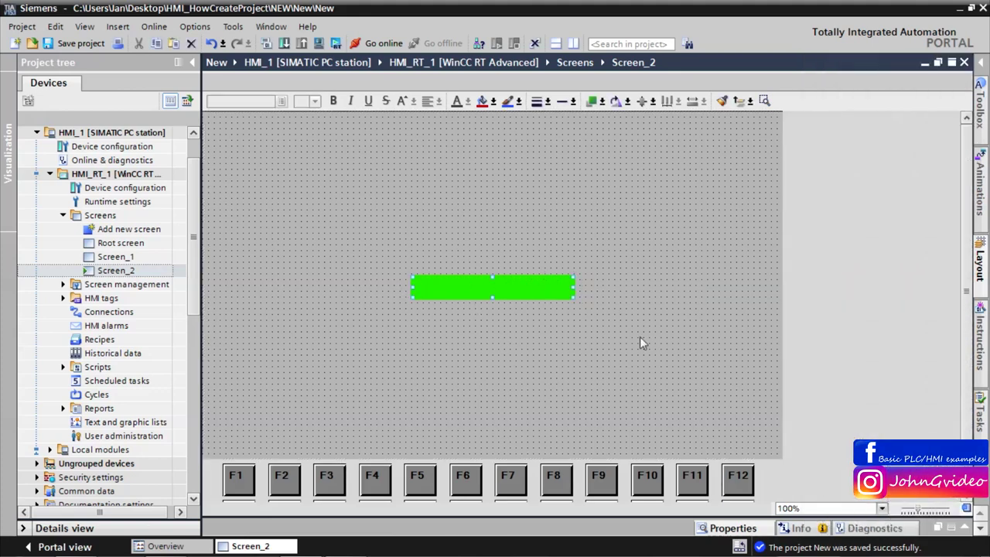
Set the rectangle's Appearance background colour to yellow (255, 255, 0) and collapse the inspector.
left_click(731, 528)
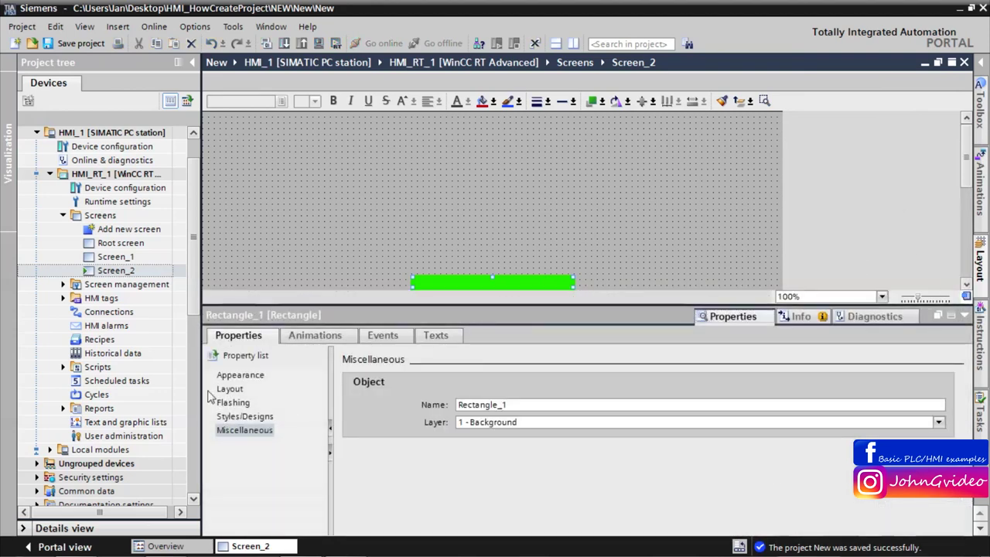
left_click(234, 375)
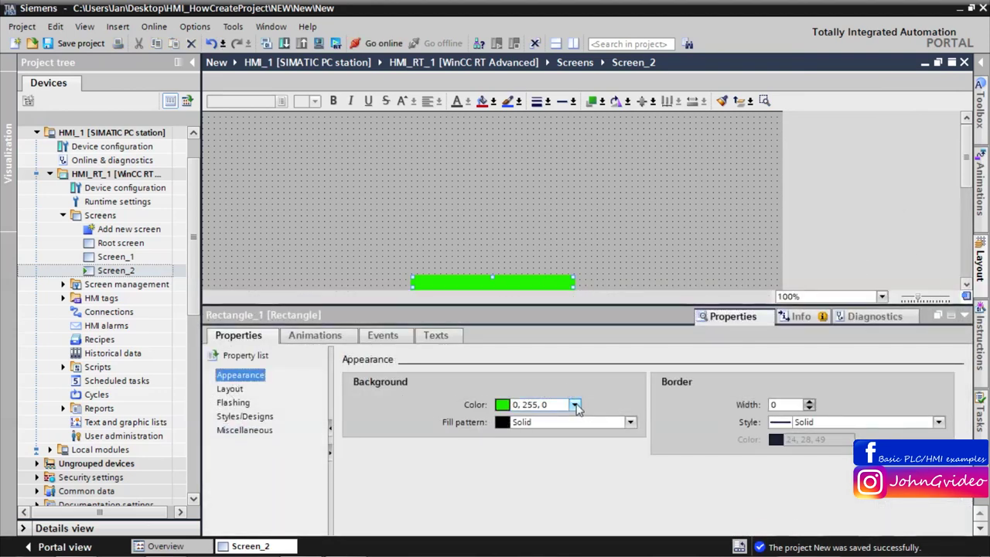
left_click(575, 405)
left_click(532, 460)
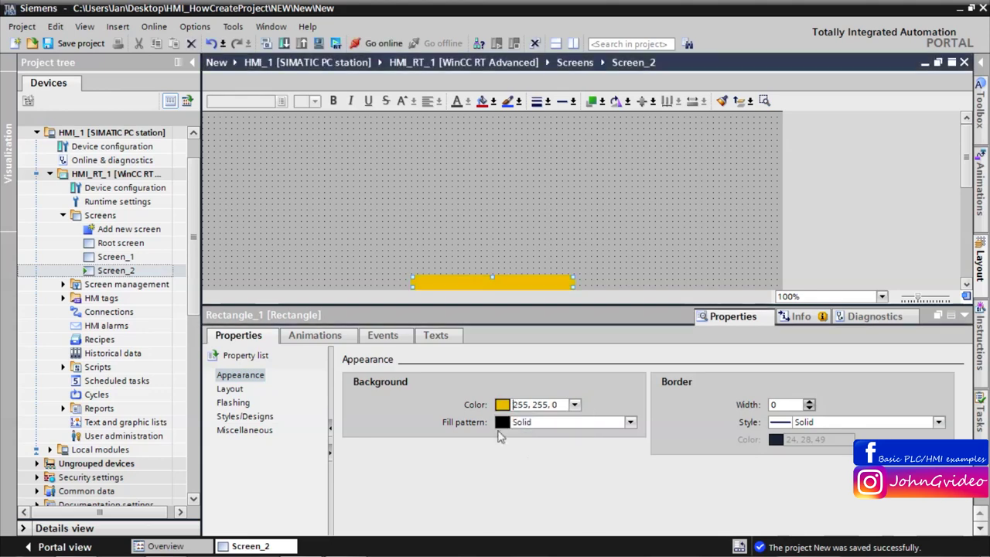
left_click(964, 316)
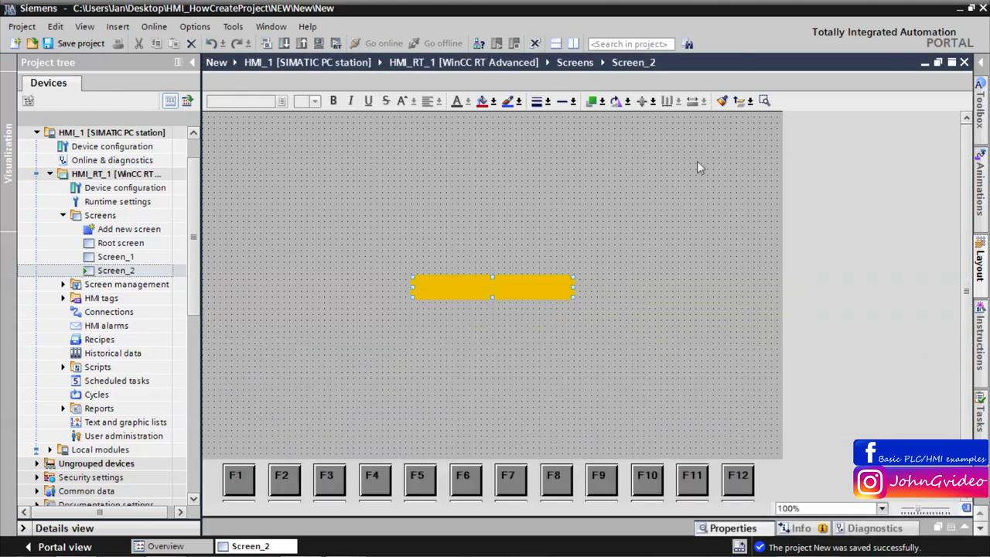
left_click(729, 157)
left_click(980, 68)
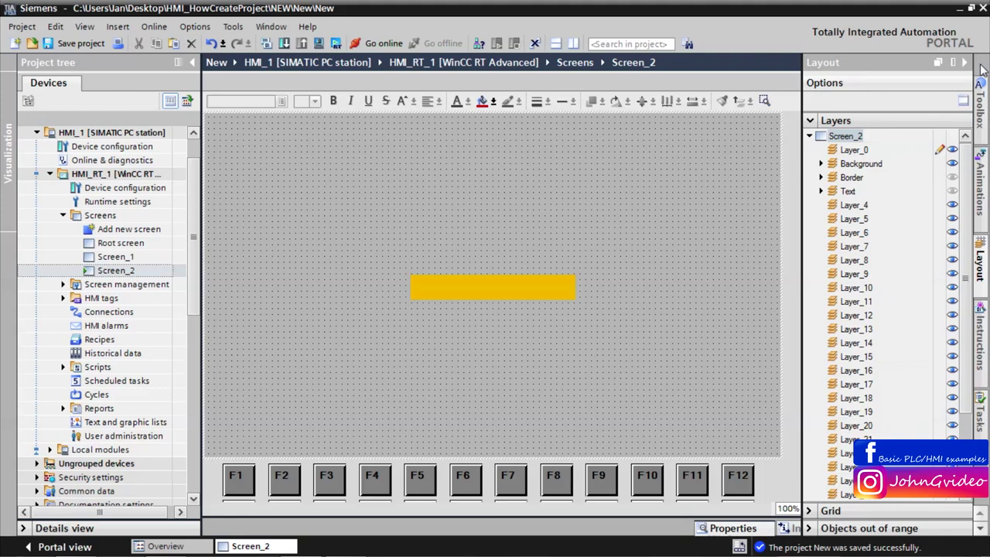
Show the Border and Text layers again and drag the label up-left.
left_click(954, 177)
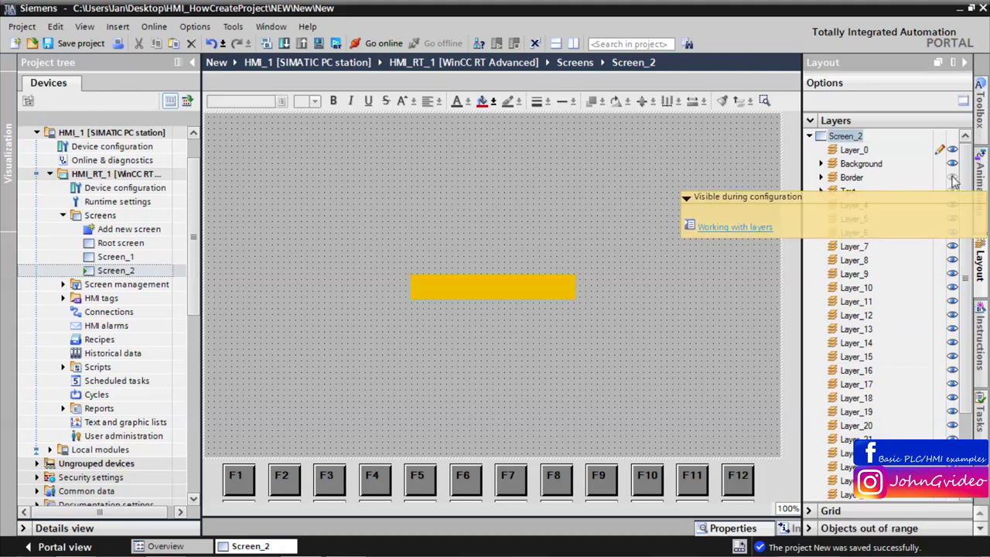
left_click(953, 191)
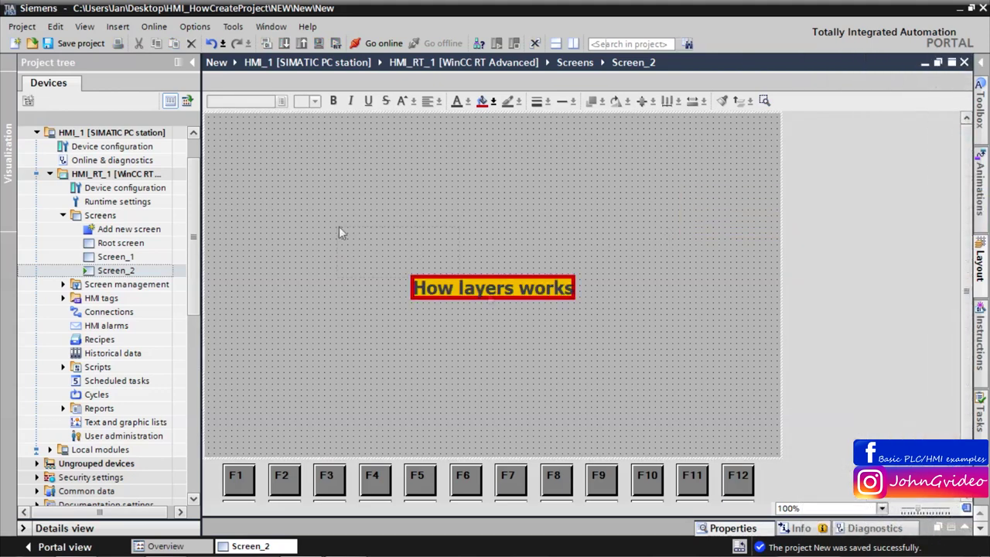
left_click(550, 292)
left_click_drag(564, 286, 511, 229)
left_click(487, 247)
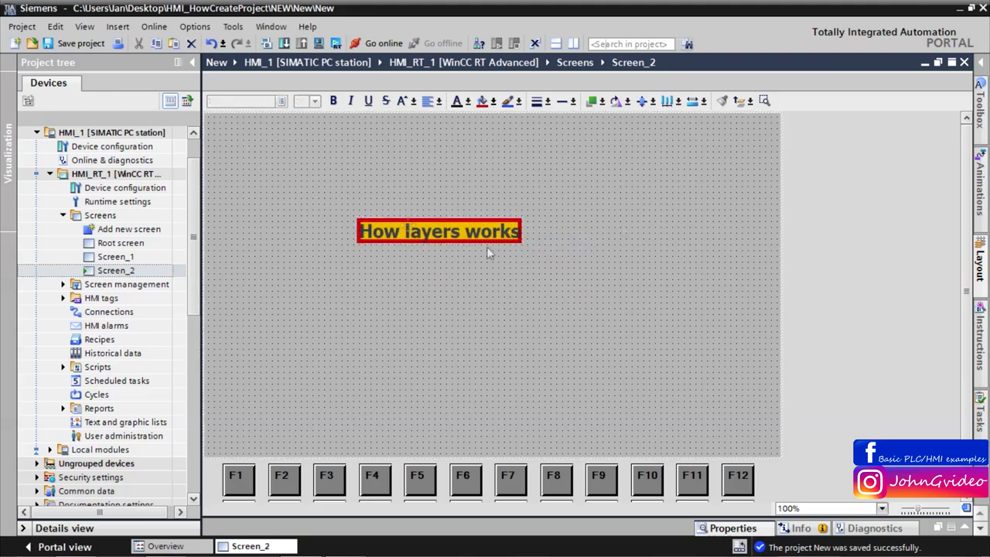
Toggle the Text, Background and Border layers off and back on, leaving all three visible.
left_click(978, 66)
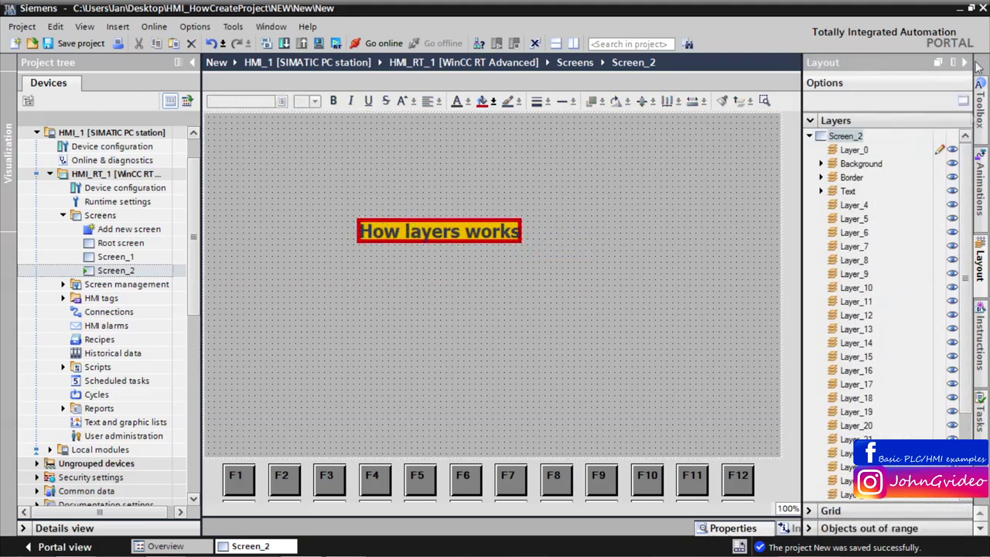
left_click(953, 192)
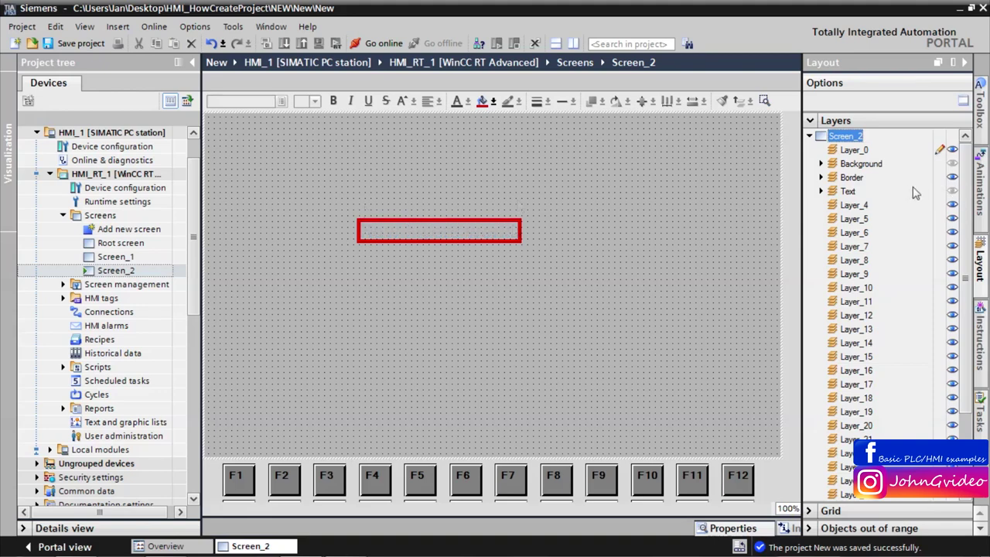
left_click(951, 192)
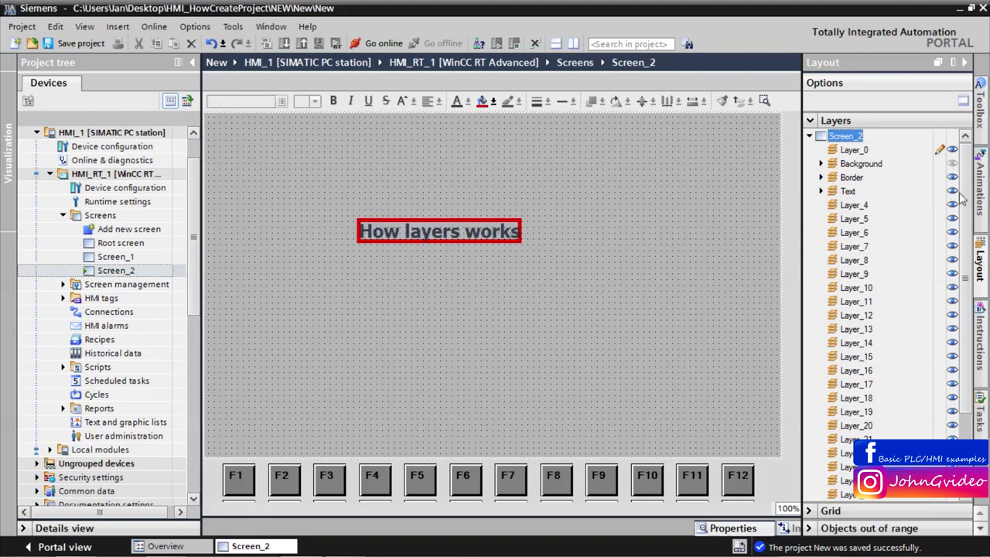
left_click(951, 163)
left_click(506, 263)
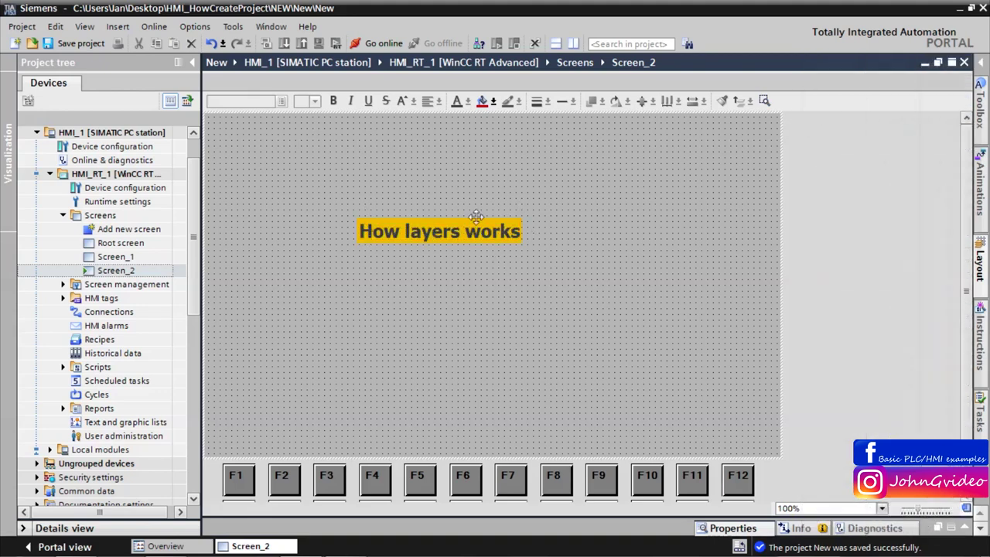
left_click(979, 255)
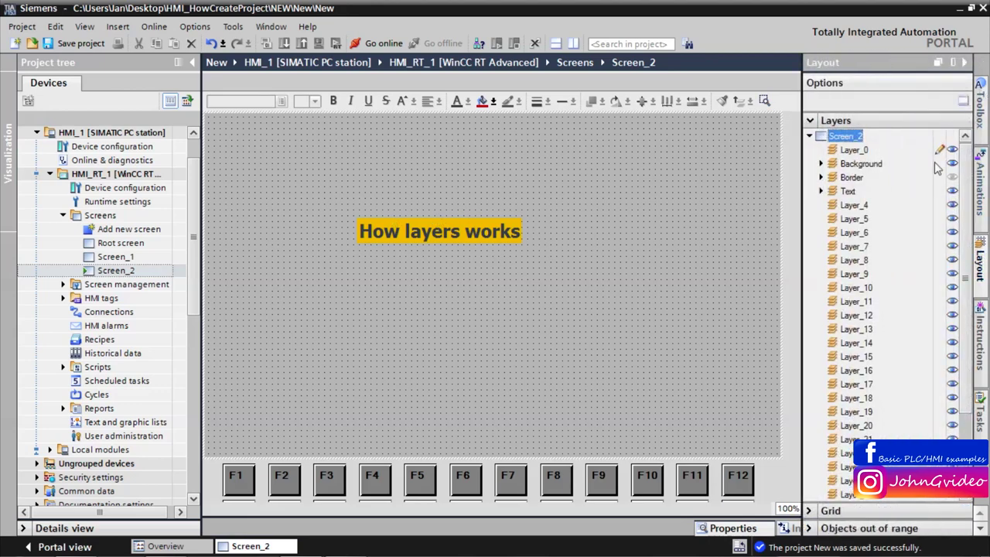
left_click(949, 163)
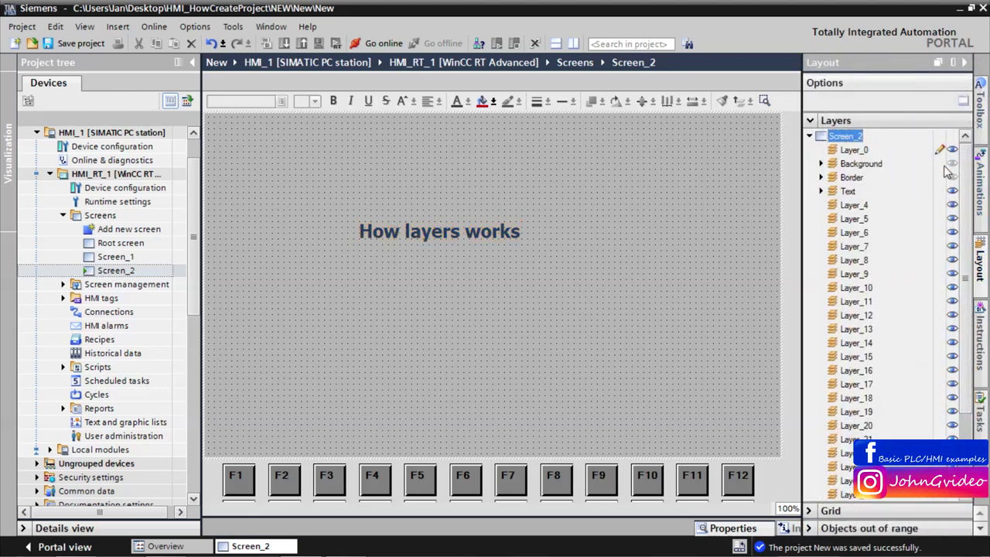
left_click(656, 291)
left_click(978, 145)
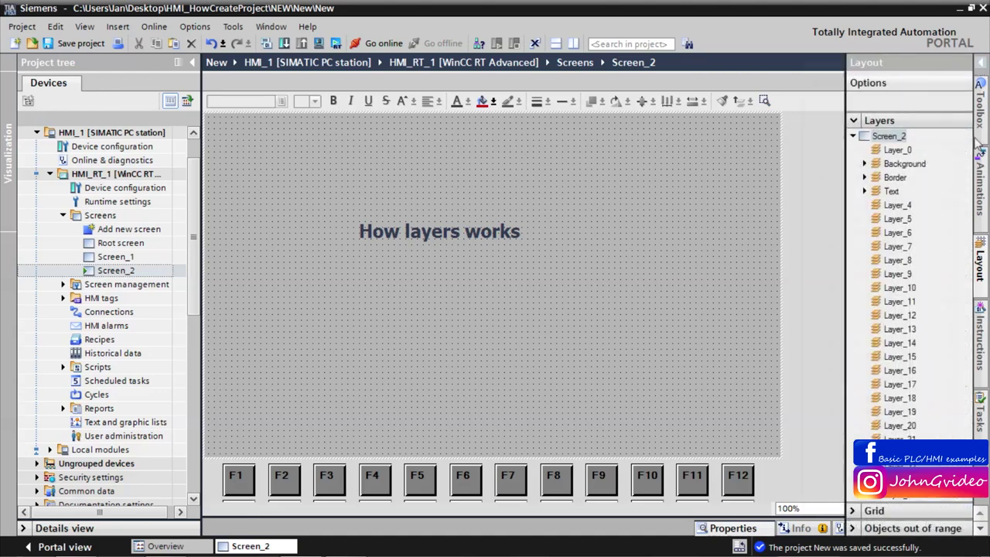
left_click(952, 163)
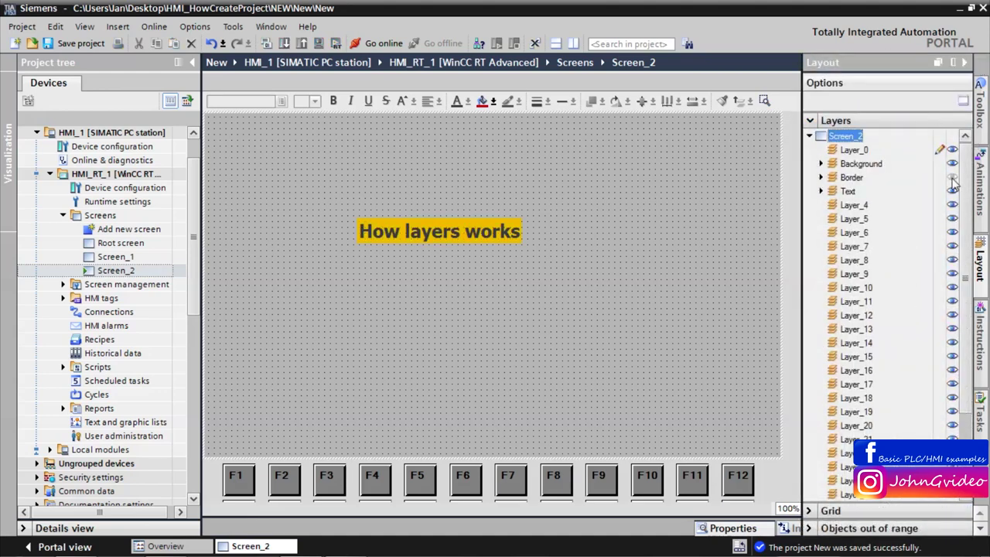
left_click(951, 177)
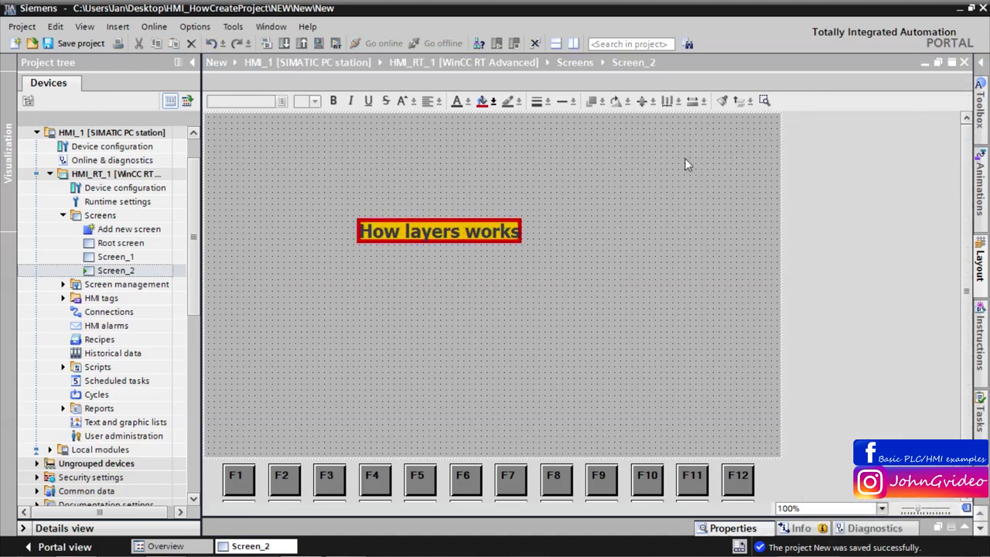